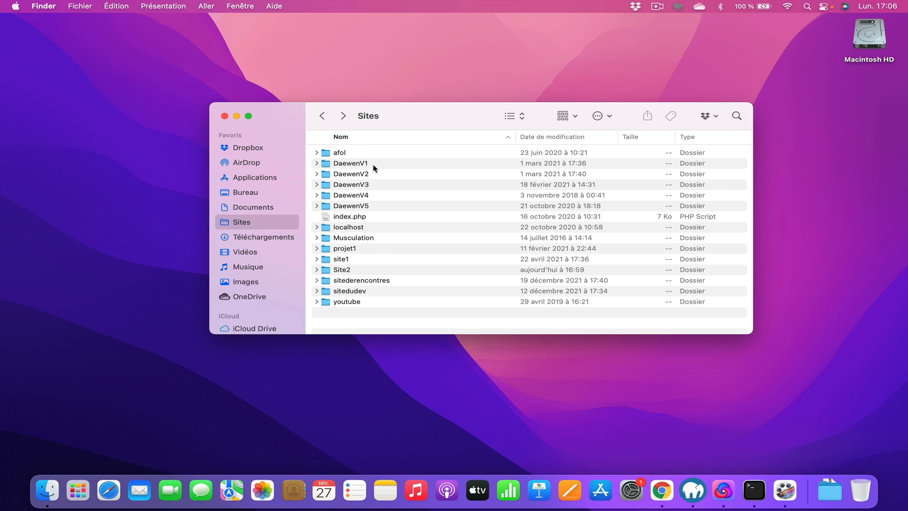
Open the Site2 folder inside Sites and switch to MAMP PRO.
{"action": "double_click", "coordinate": [351, 271]}
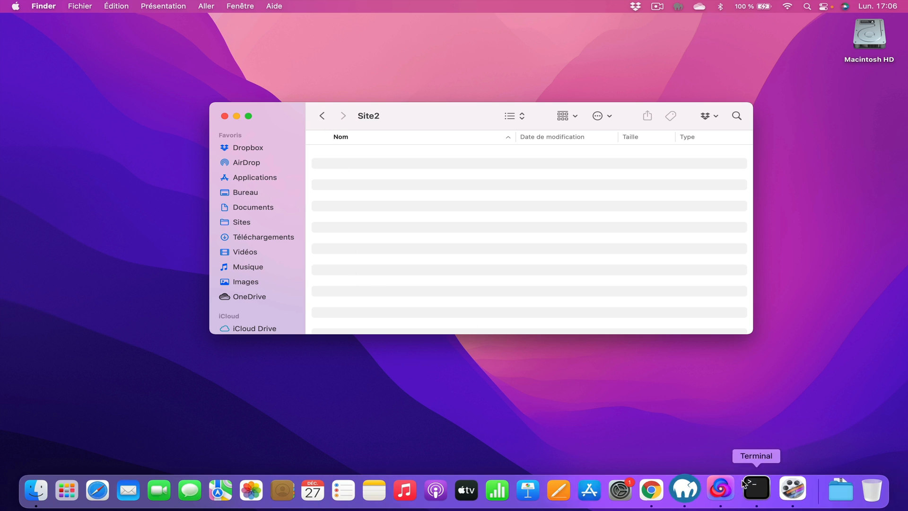
{"action": "left_click", "coordinate": [672, 454]}
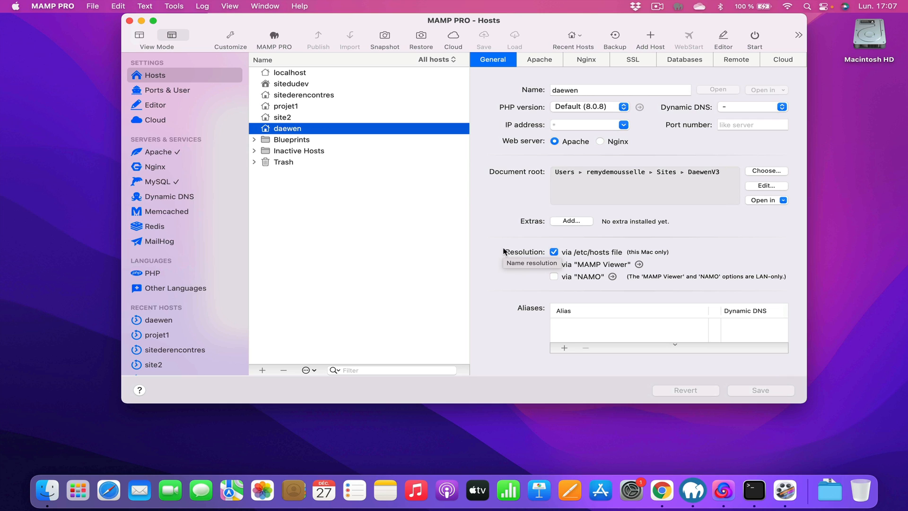
Review the settings and document roots of the site2, sitederencontres, sitedudev and localhost hosts.
{"action": "left_click", "coordinate": [314, 151]}
{"action": "left_click", "coordinate": [303, 117]}
{"action": "left_click", "coordinate": [301, 95]}
{"action": "left_click", "coordinate": [300, 83]}
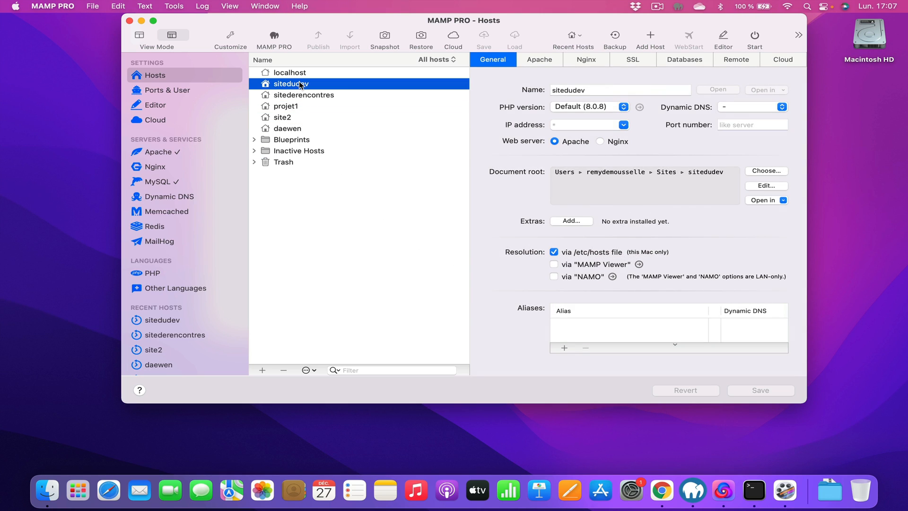
{"action": "left_click", "coordinate": [300, 74]}
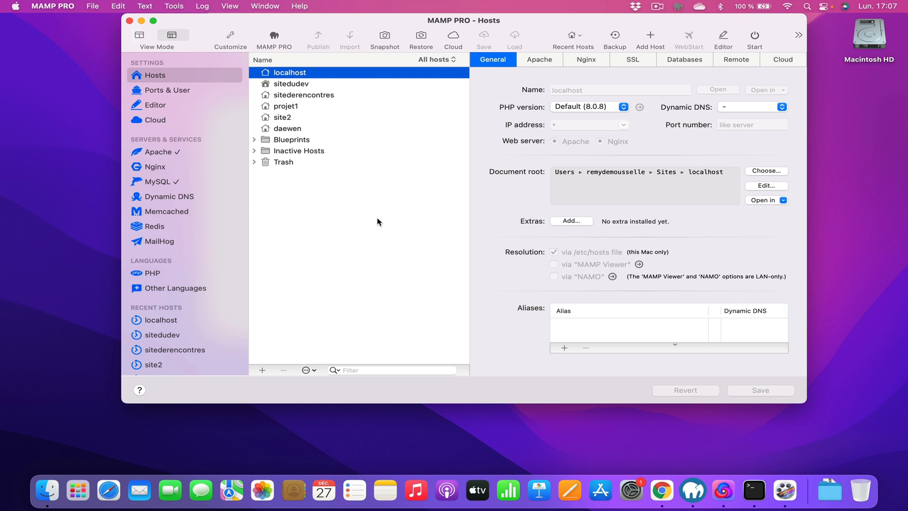
Switch to Chrome and close the Bootstrap Columns and British Palette pages.
{"action": "key", "text": "ctrl+Right"}
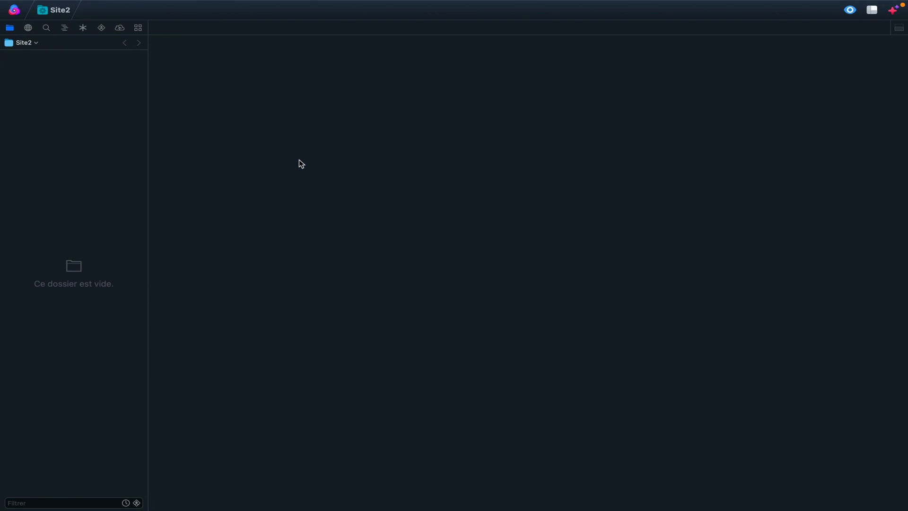
{"action": "key", "text": "ctrl+Right"}
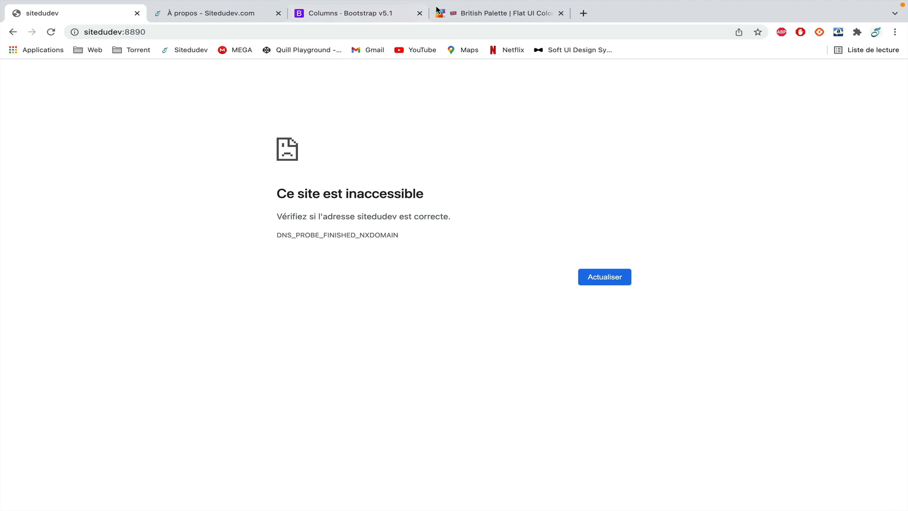
{"action": "left_click", "coordinate": [419, 14]}
{"action": "left_click", "coordinate": [419, 14]}
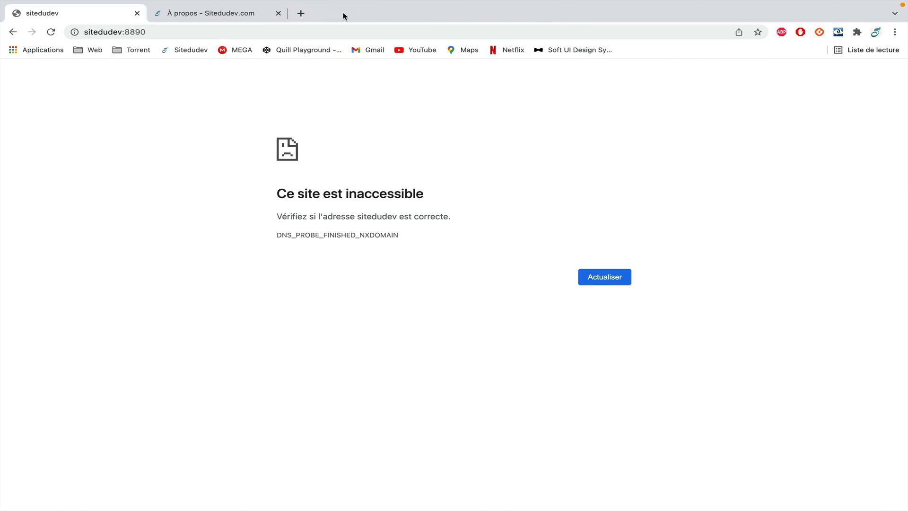
Search Google for mamp in a new tab and examine the available versions on the mamp.info downloads page.
{"action": "left_click", "coordinate": [300, 14]}
{"action": "type", "text": "mamp"}
{"action": "key", "text": "Return"}
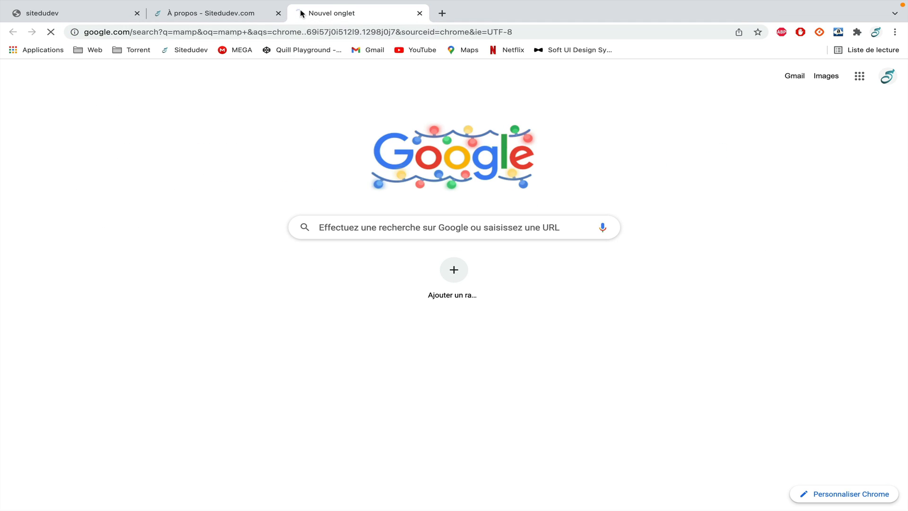
{"action": "left_click", "coordinate": [204, 178]}
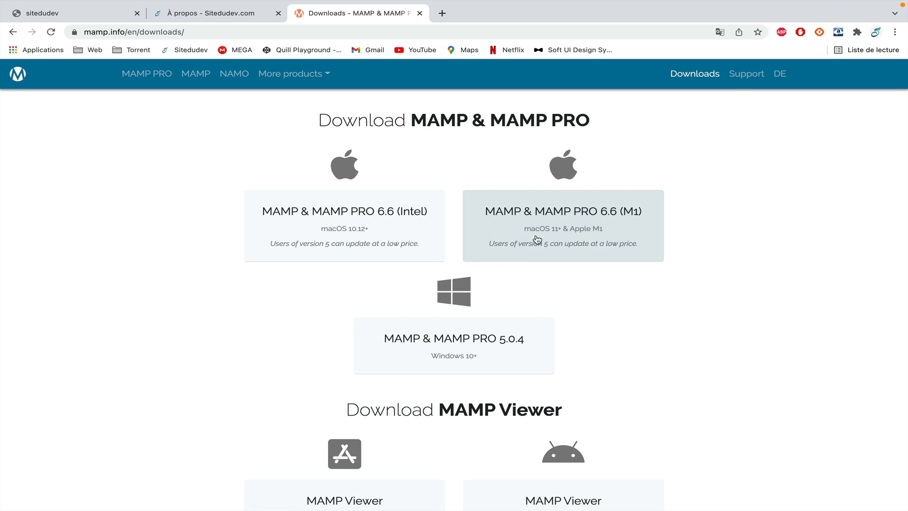
{"action": "scroll", "coordinate": [469, 309], "scroll_direction": "down", "scroll_amount": 3}
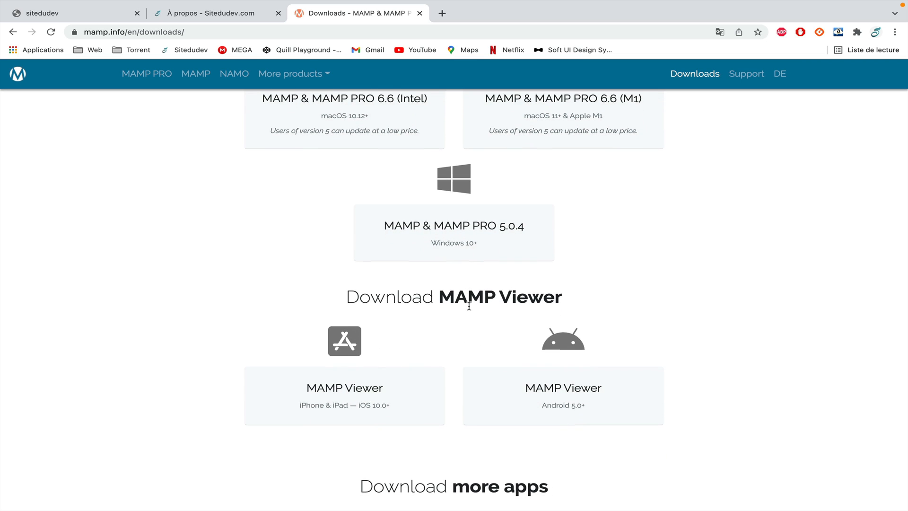
{"action": "scroll", "coordinate": [469, 306], "scroll_direction": "up", "scroll_amount": 3}
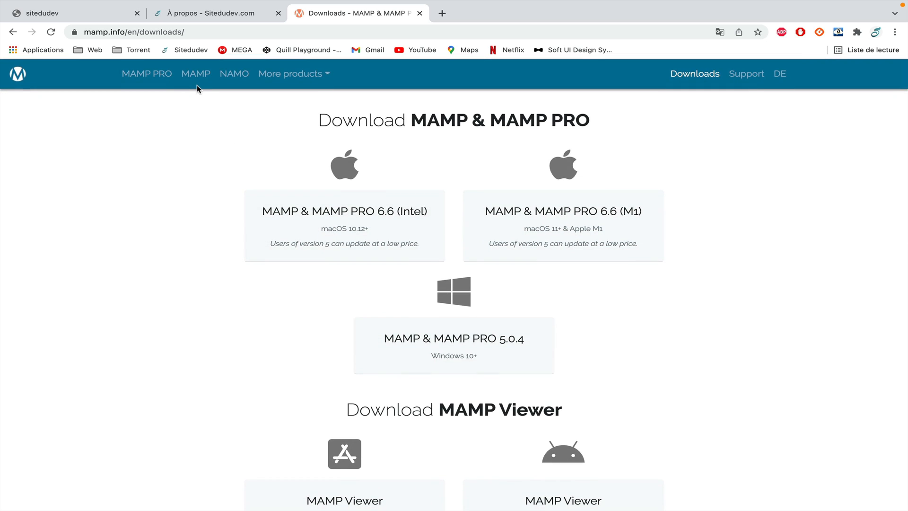
Search for wamp in another new tab and examine the download section of the WampServer website.
{"action": "left_click", "coordinate": [443, 13]}
{"action": "type", "text": "wamp"}
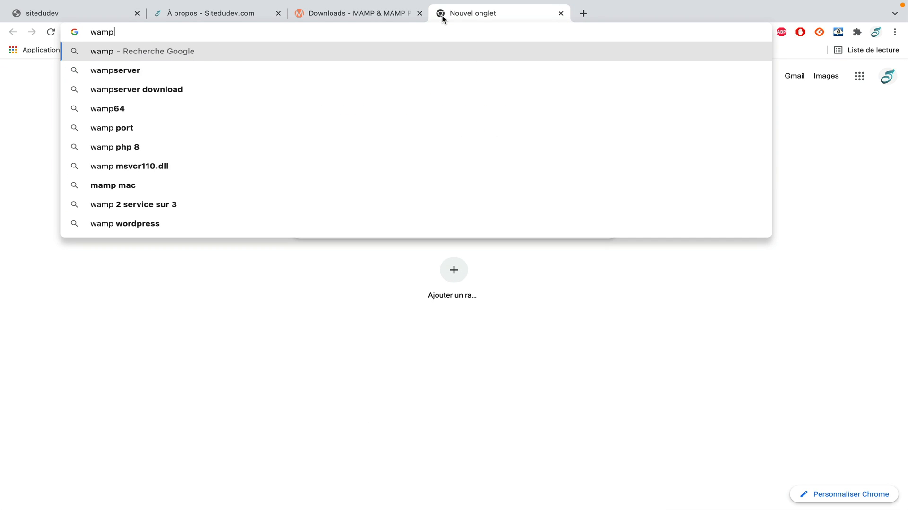
{"action": "key", "text": "Return"}
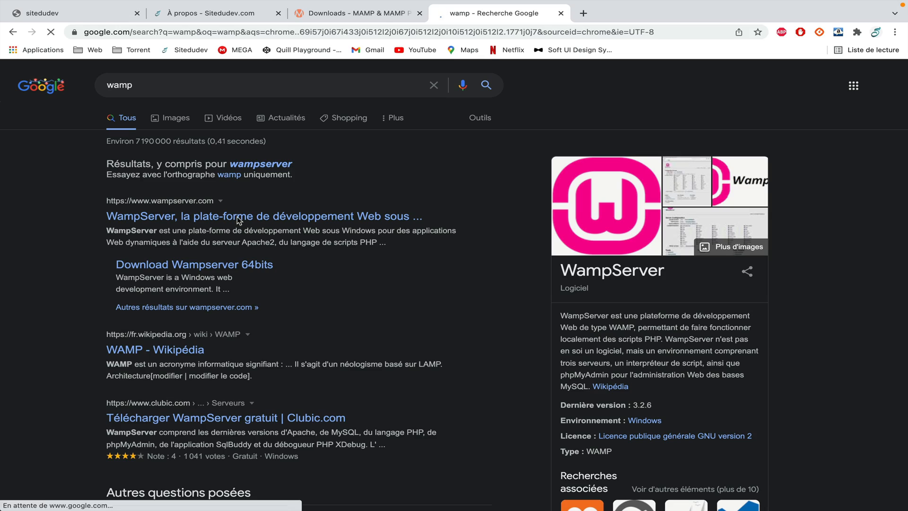
{"action": "left_click", "coordinate": [237, 219]}
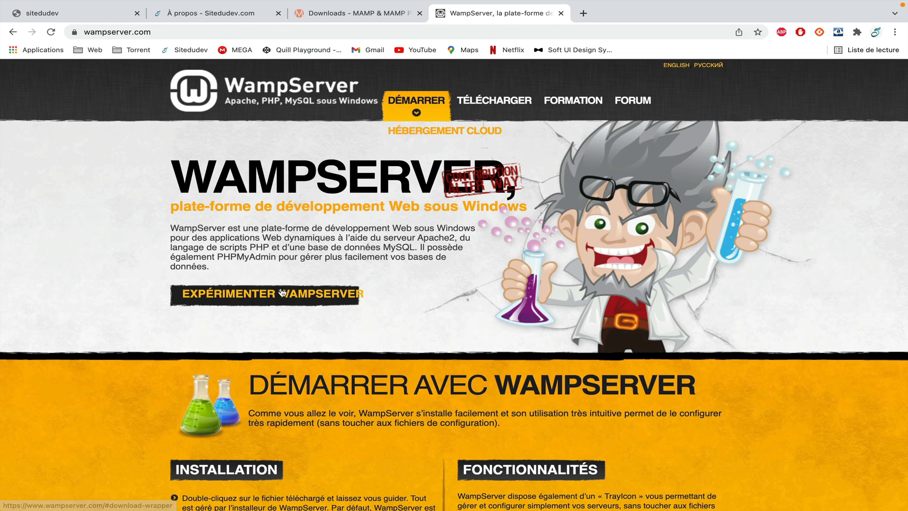
{"action": "scroll", "coordinate": [282, 293], "scroll_direction": "down", "scroll_amount": 2}
{"action": "scroll", "coordinate": [282, 292], "scroll_direction": "down", "scroll_amount": 10}
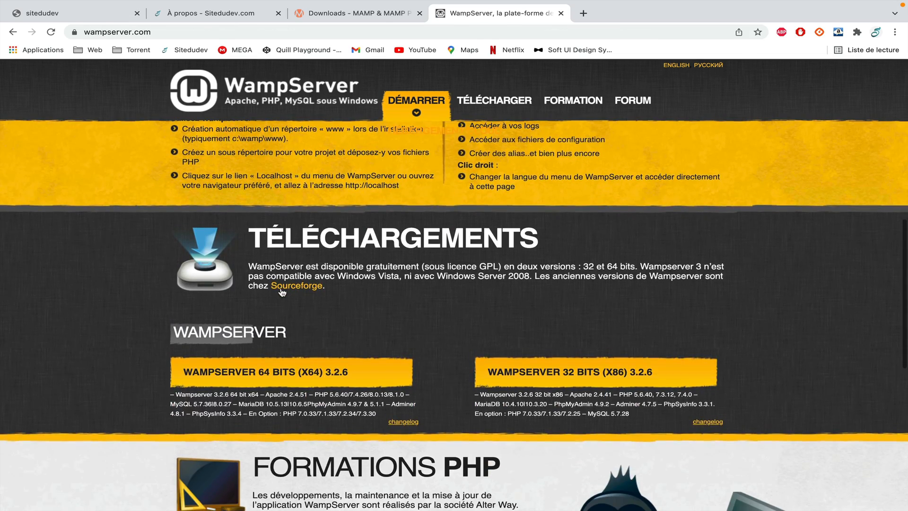
{"action": "scroll", "coordinate": [283, 292], "scroll_direction": "down", "scroll_amount": 2}
{"action": "scroll", "coordinate": [282, 292], "scroll_direction": "up", "scroll_amount": 15}
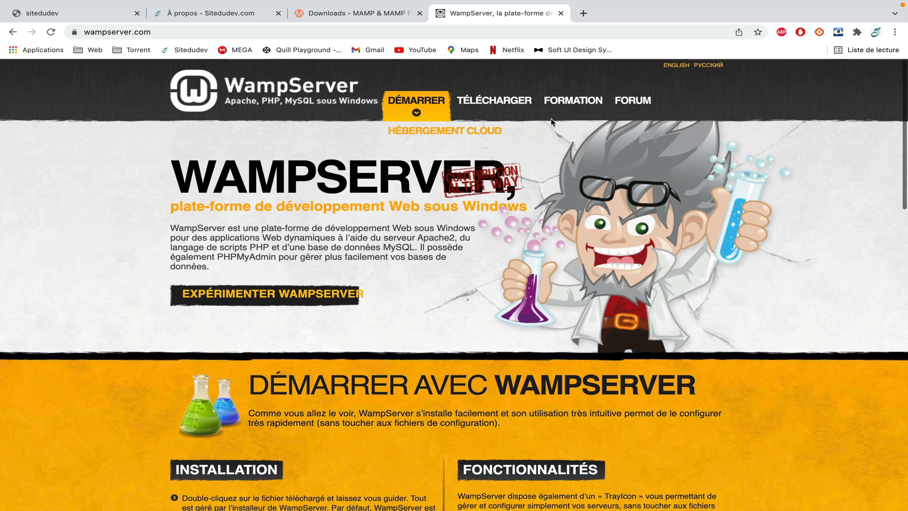
Return to the mamp.info site and open the product page of the free MAMP edition.
{"action": "left_click", "coordinate": [391, 16]}
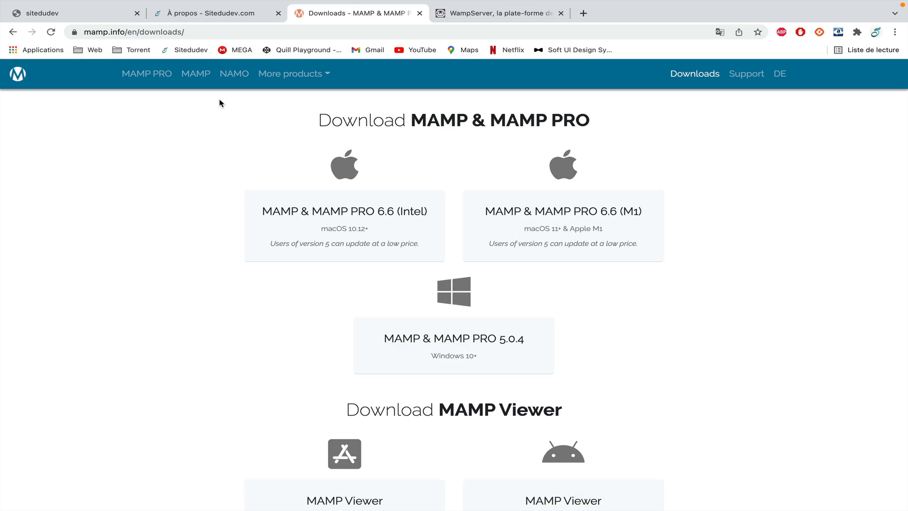
{"action": "left_click", "coordinate": [195, 77]}
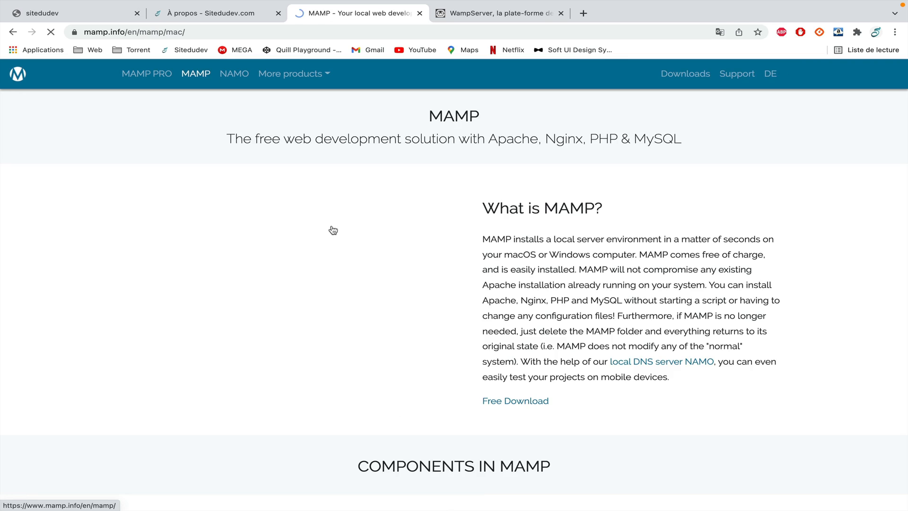
{"action": "scroll", "coordinate": [380, 378], "scroll_direction": "down", "scroll_amount": 5}
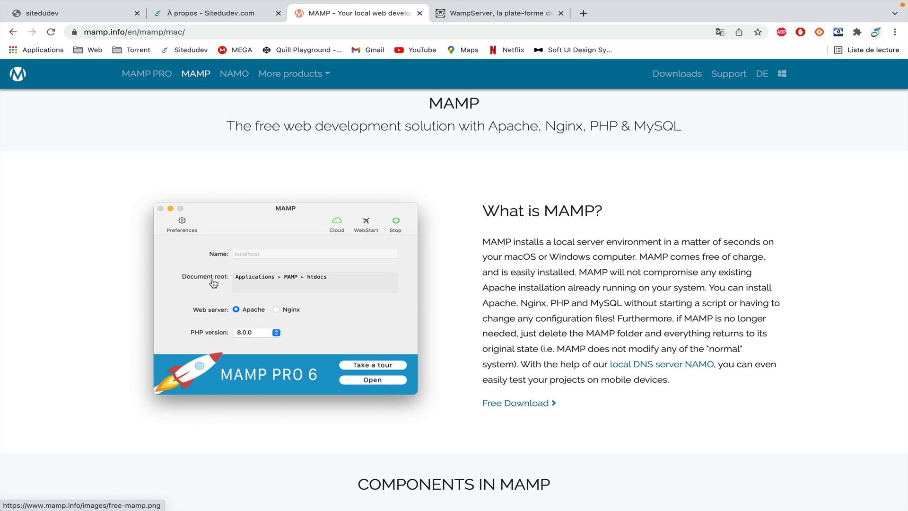
Switch to Finder and display the project folders inside Sites.
{"action": "key", "text": "ctrl+Left"}
{"action": "key", "text": "ctrl+Left"}
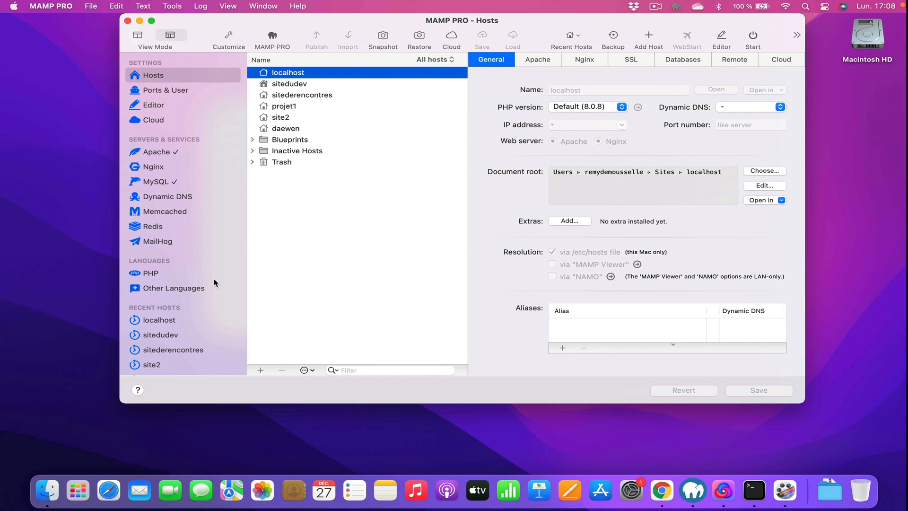
{"action": "left_click", "coordinate": [60, 476]}
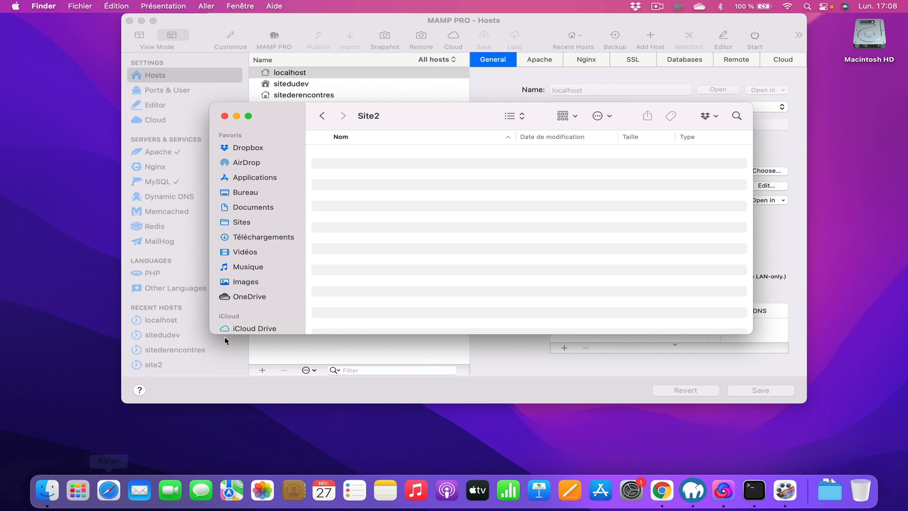
{"action": "left_click", "coordinate": [242, 222]}
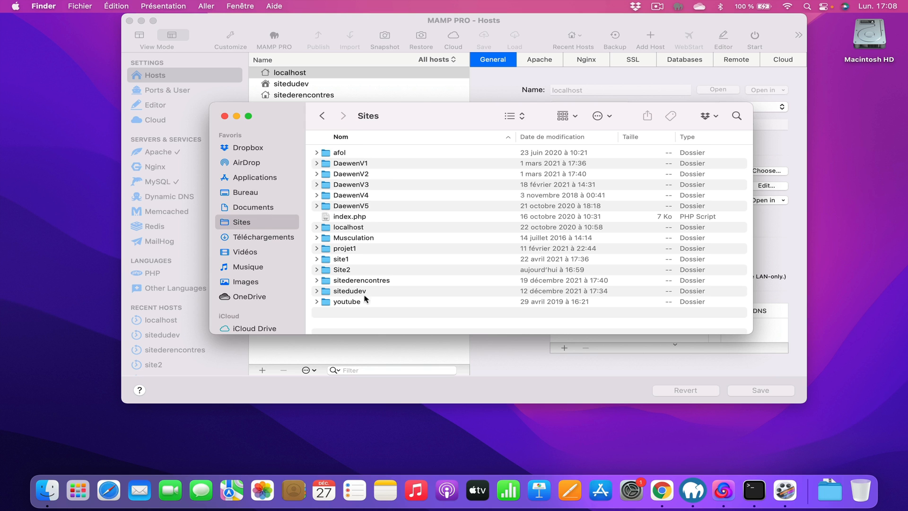
Return to the MAMP product page in Chrome and examine its components, screenshots and MAMP Cloud sections.
{"action": "key", "text": "ctrl+Right"}
{"action": "key", "text": "ctrl+Right"}
{"action": "scroll", "coordinate": [327, 363], "scroll_direction": "down", "scroll_amount": 4}
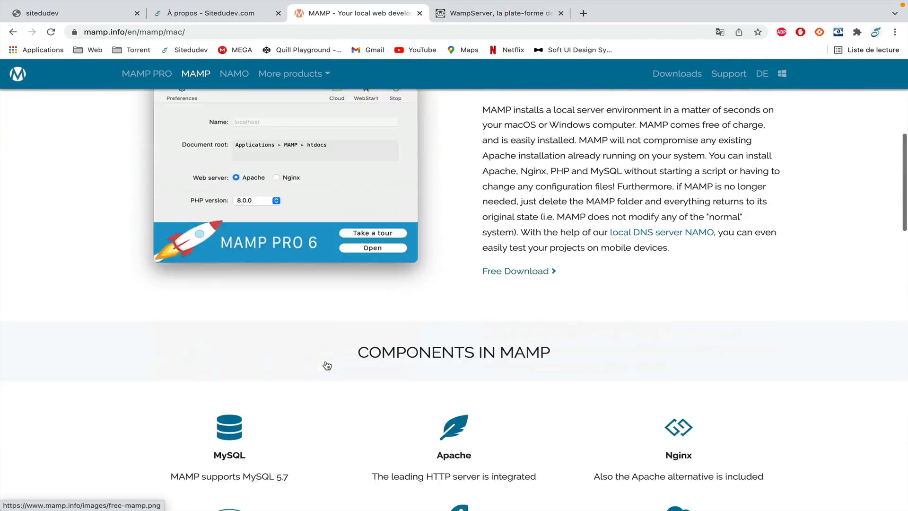
{"action": "scroll", "coordinate": [324, 406], "scroll_direction": "up", "scroll_amount": 3}
{"action": "scroll", "coordinate": [324, 419], "scroll_direction": "down", "scroll_amount": 7}
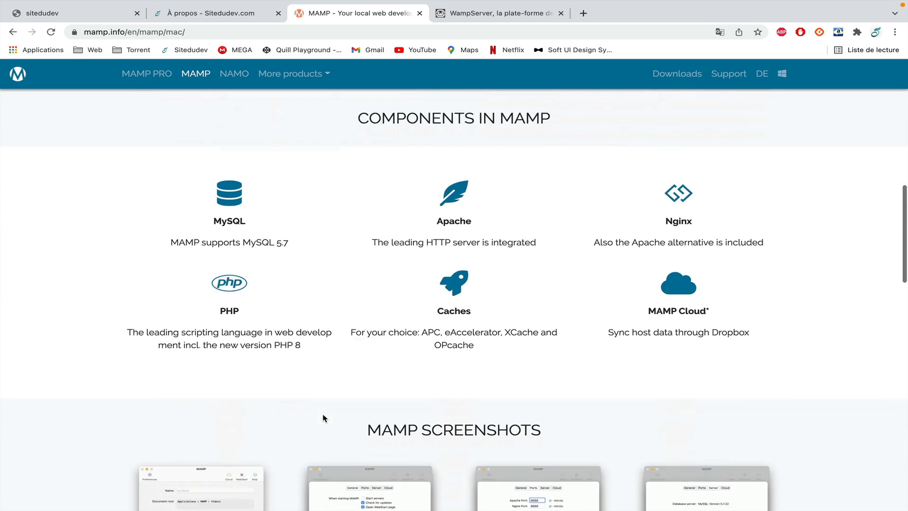
{"action": "scroll", "coordinate": [354, 331], "scroll_direction": "down", "scroll_amount": 4}
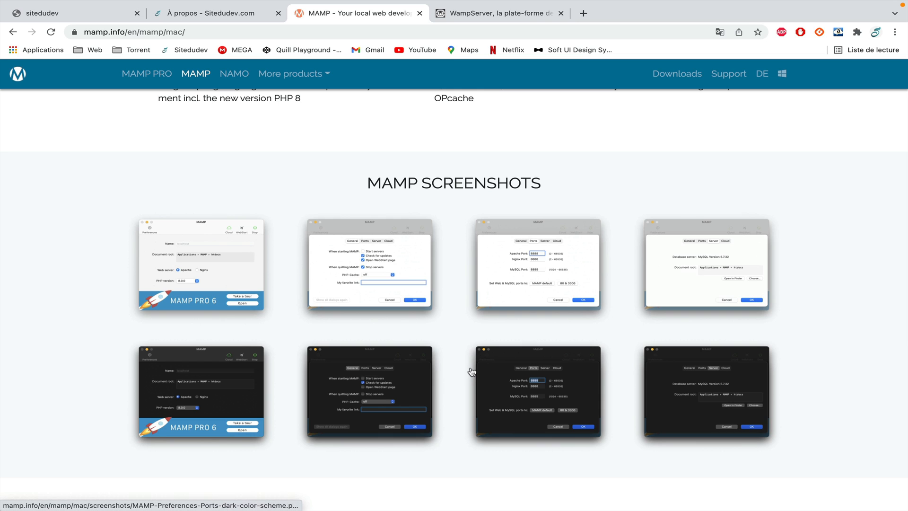
{"action": "scroll", "coordinate": [471, 372], "scroll_direction": "down", "scroll_amount": 3}
{"action": "scroll", "coordinate": [472, 372], "scroll_direction": "down", "scroll_amount": 5}
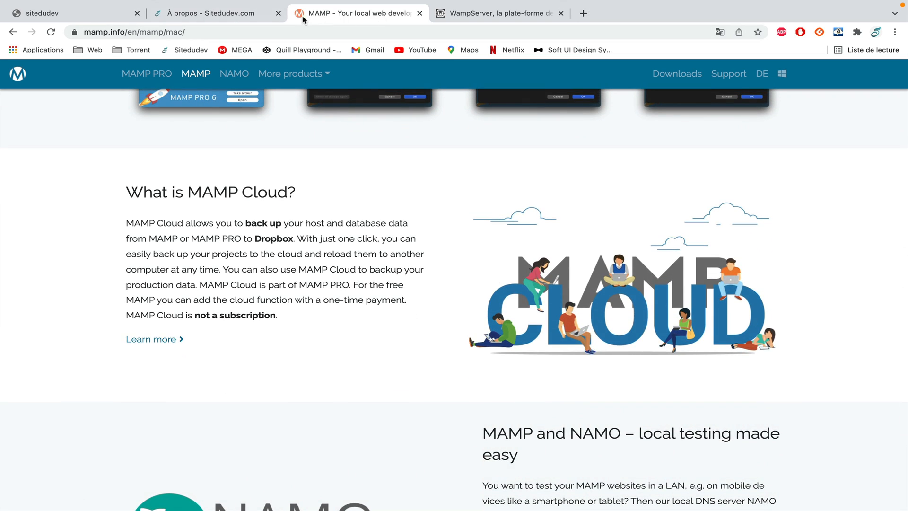
Close the MAMP, WampServer, Sitedudev and sitedudev pages, leaving only a blank new tab.
{"action": "left_click", "coordinate": [419, 13]}
{"action": "left_click", "coordinate": [420, 13]}
{"action": "left_click", "coordinate": [301, 14]}
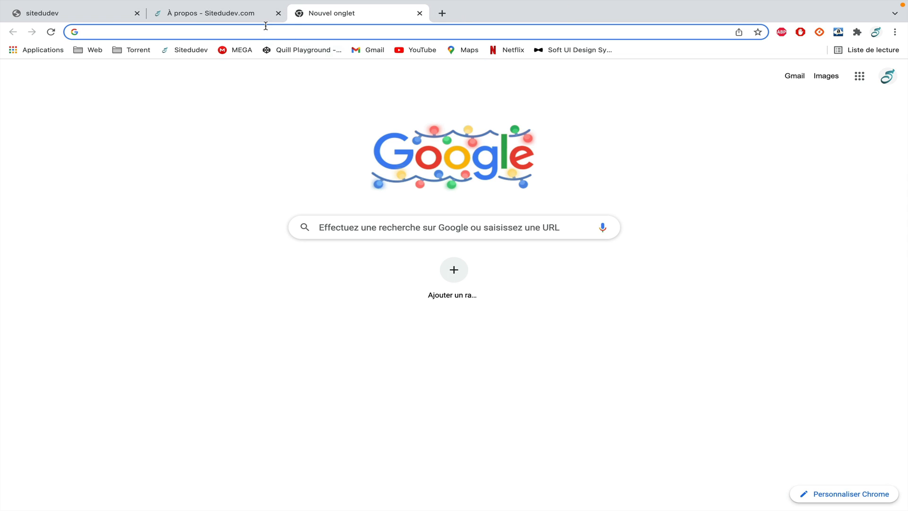
{"action": "left_click", "coordinate": [278, 15]}
{"action": "left_click", "coordinate": [137, 14]}
Return to MAMP PRO, start the servers with the site2 host selected, and open that host in the browser.
{"action": "key", "text": "ctrl+Left"}
{"action": "key", "text": "ctrl+Left"}
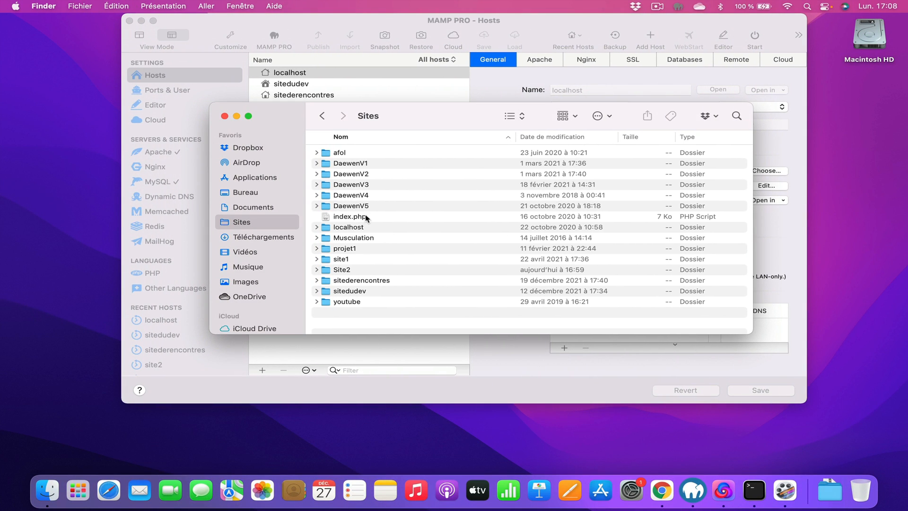
{"action": "left_click", "coordinate": [398, 383]}
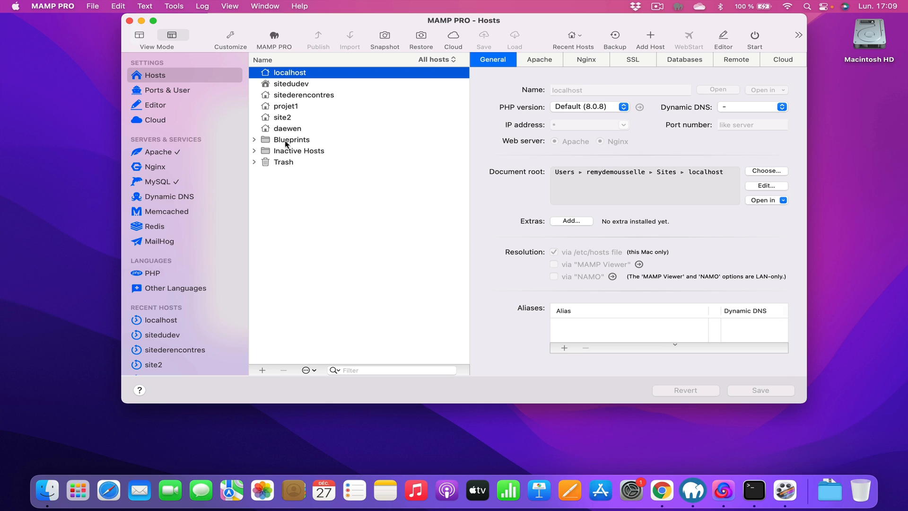
{"action": "left_click", "coordinate": [287, 117]}
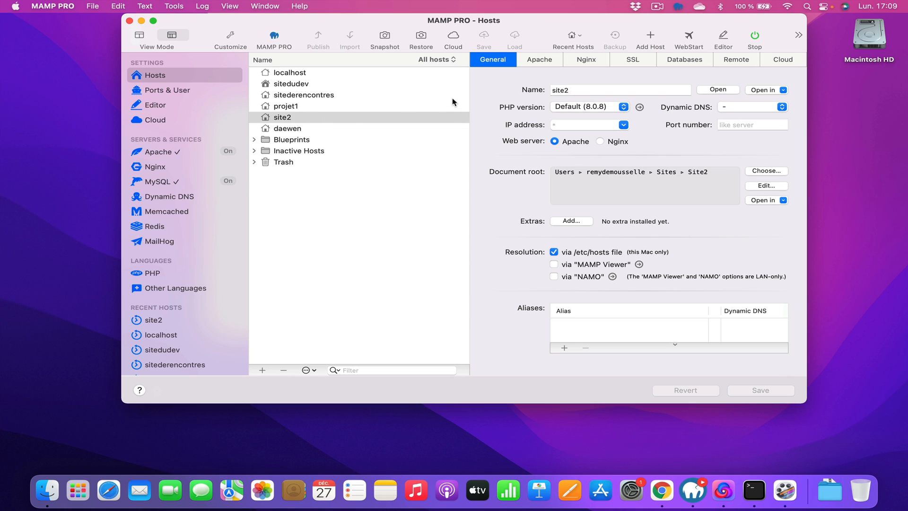
{"action": "left_click", "coordinate": [726, 91]}
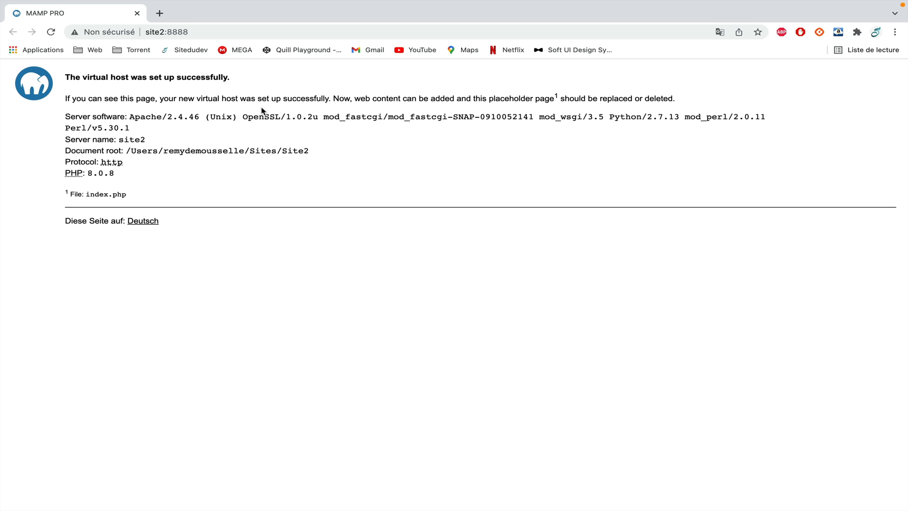
Switch to Finder, open the Site2 folder and select its index.php file.
{"action": "key", "text": "ctrl+Left"}
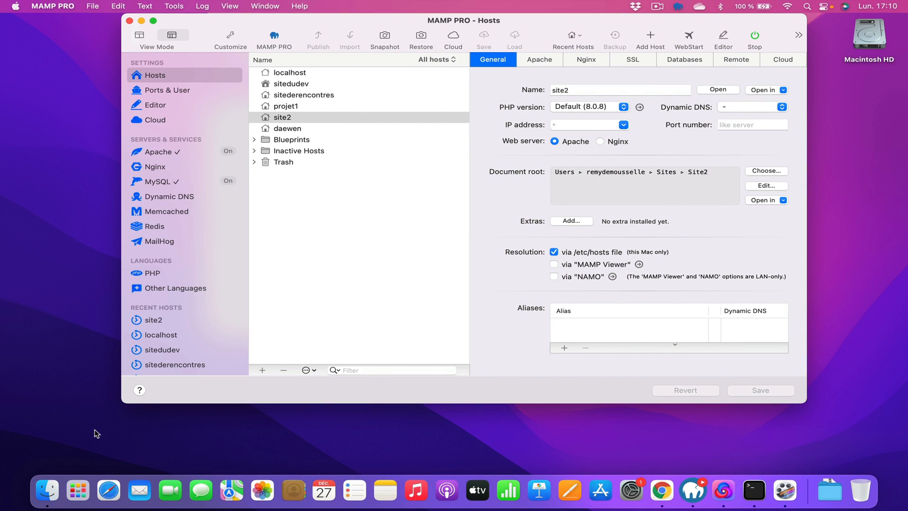
{"action": "left_click", "coordinate": [45, 489]}
{"action": "double_click", "coordinate": [360, 270]}
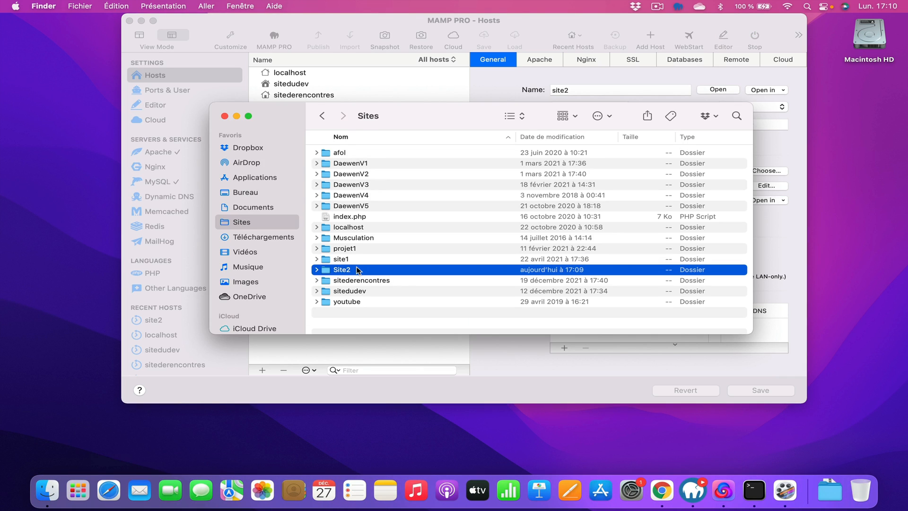
{"action": "left_click", "coordinate": [364, 155]}
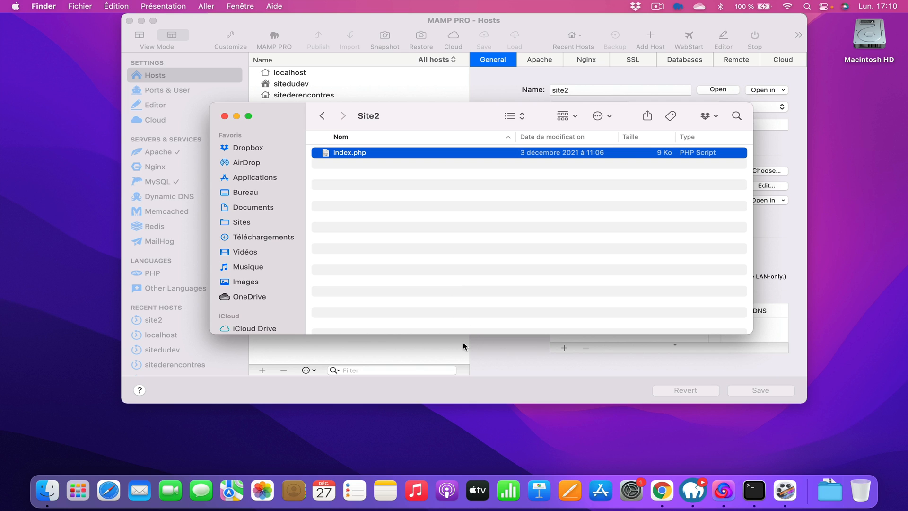
{"action": "key", "text": "super+space"}
{"action": "type", "text": "s"}
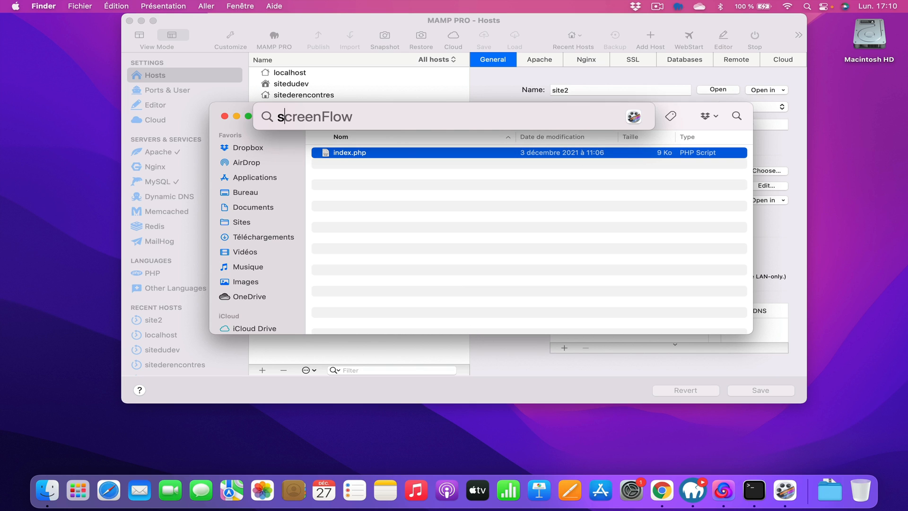
{"action": "key", "text": "Down"}
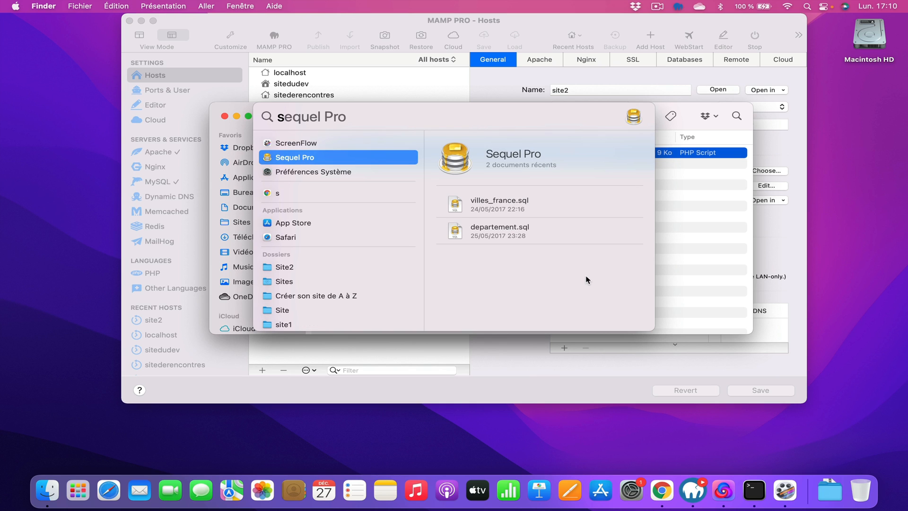
{"action": "key", "text": "Escape"}
Return to MAMP PRO, open phpMyAdmin from the site2 host's database settings and view the structure of the site2 database.
{"action": "left_click", "coordinate": [758, 254]}
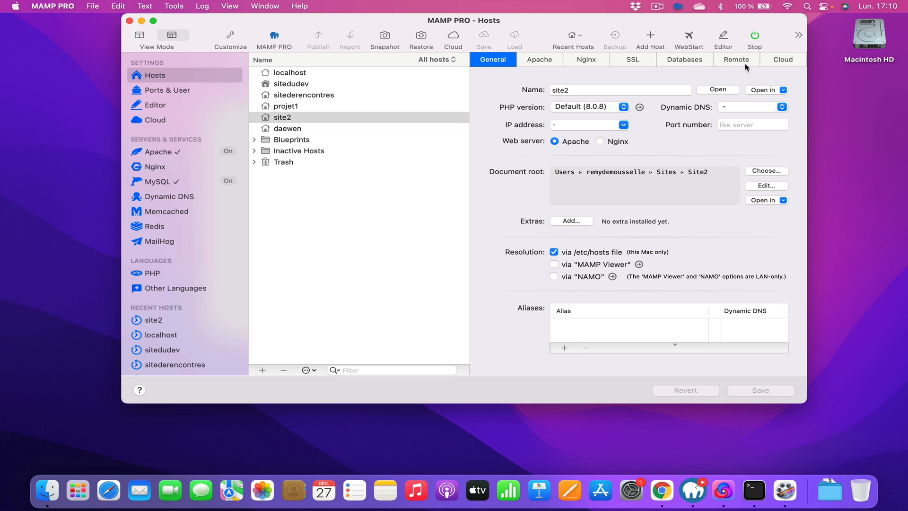
{"action": "left_click", "coordinate": [552, 61]}
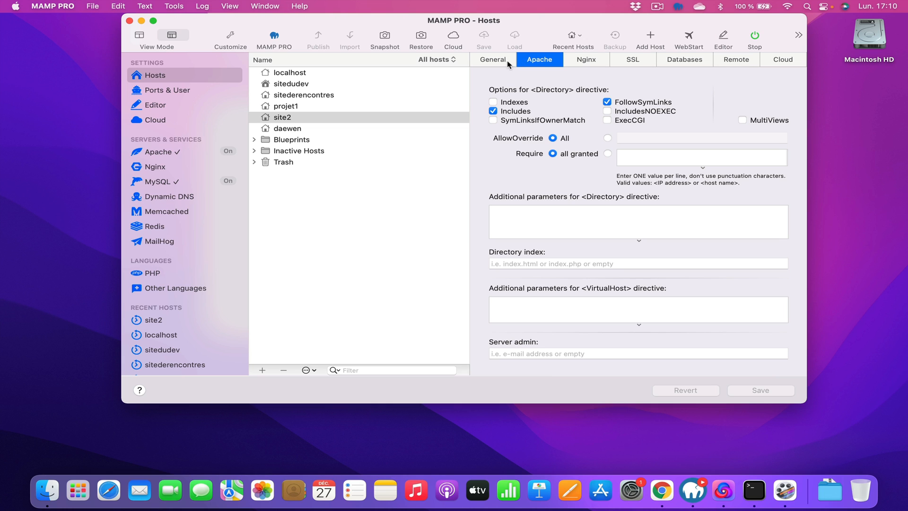
{"action": "left_click", "coordinate": [664, 61]}
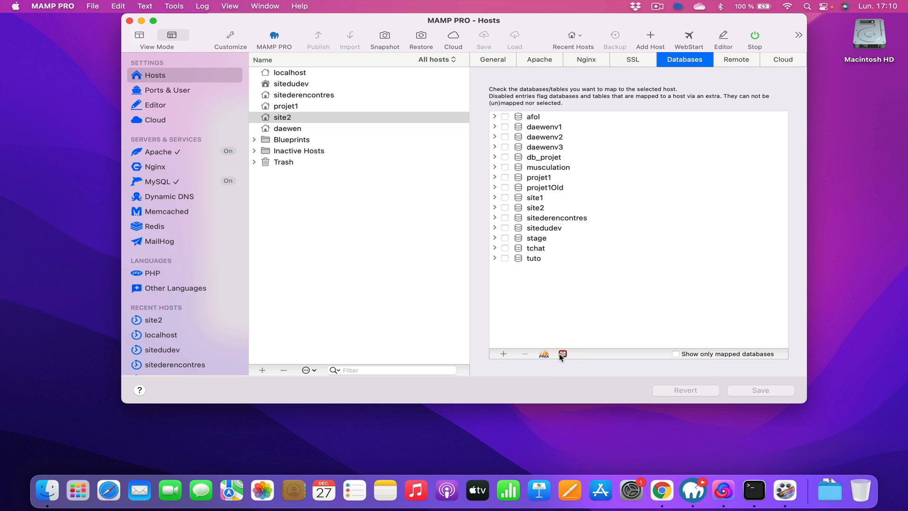
{"action": "left_click", "coordinate": [545, 353]}
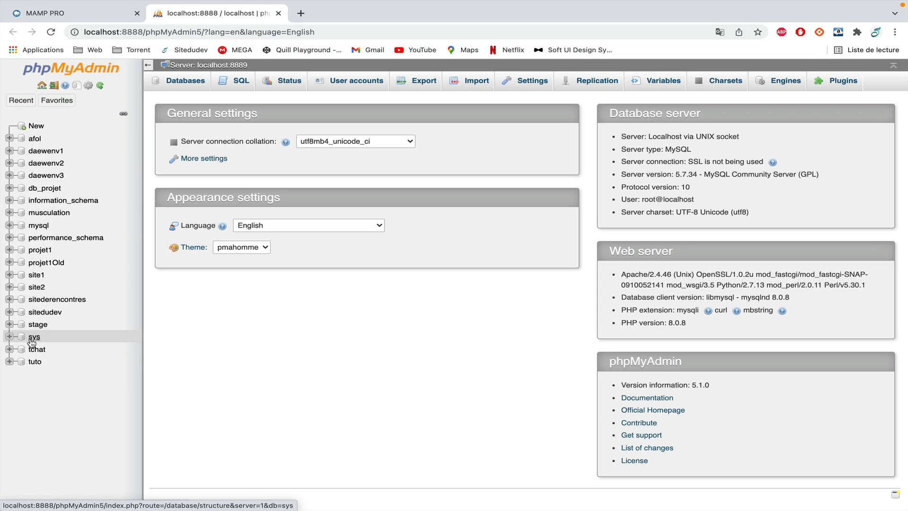
{"action": "left_click", "coordinate": [35, 287]}
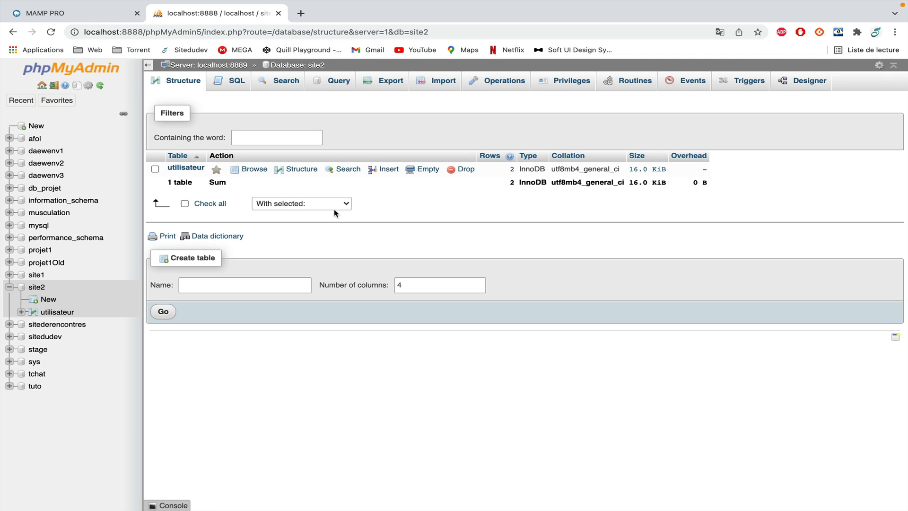
Go back to the server's database list and drop the existing site2 database.
{"action": "left_click", "coordinate": [36, 101]}
{"action": "left_click", "coordinate": [42, 85]}
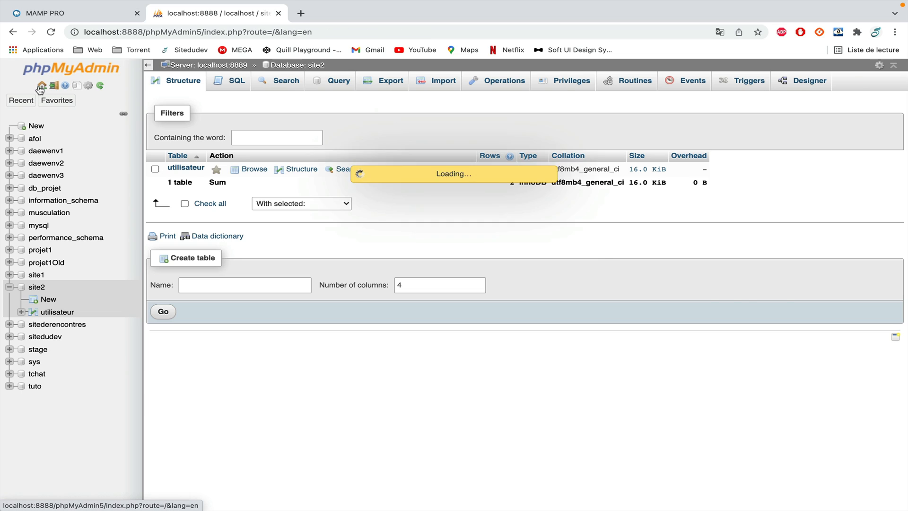
{"action": "left_click", "coordinate": [189, 81]}
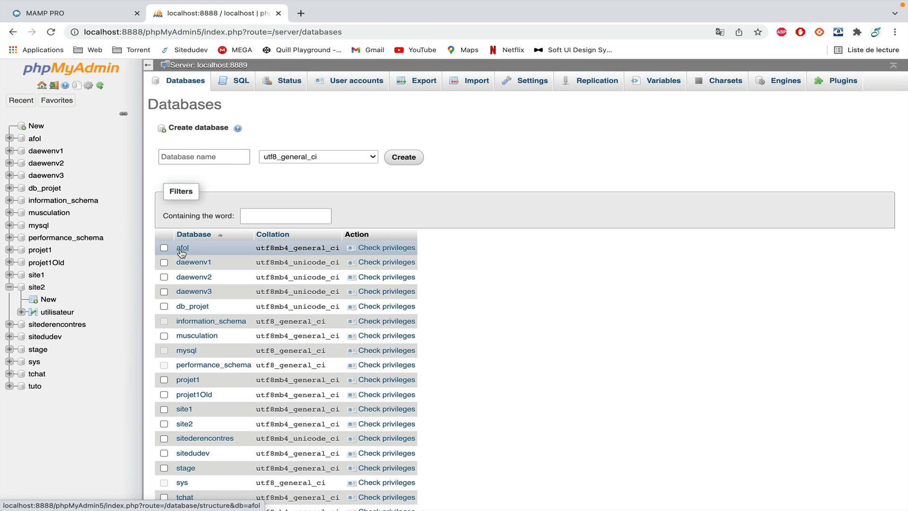
{"action": "scroll", "coordinate": [213, 394], "scroll_direction": "down", "scroll_amount": 1}
{"action": "scroll", "coordinate": [213, 394], "scroll_direction": "down", "scroll_amount": 3}
{"action": "left_click", "coordinate": [164, 309]}
{"action": "scroll", "coordinate": [290, 325], "scroll_direction": "up", "scroll_amount": 3}
{"action": "scroll", "coordinate": [290, 325], "scroll_direction": "down", "scroll_amount": 4}
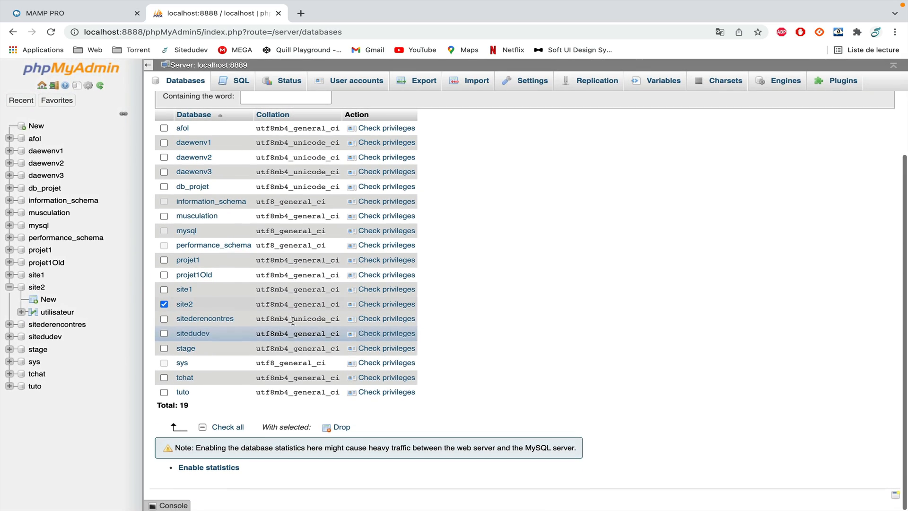
{"action": "left_click", "coordinate": [341, 427]}
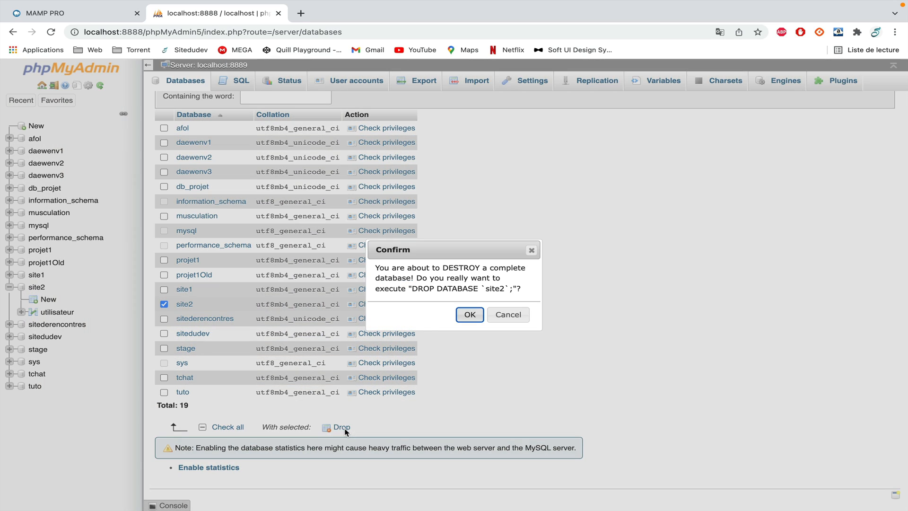
{"action": "left_click", "coordinate": [467, 315]}
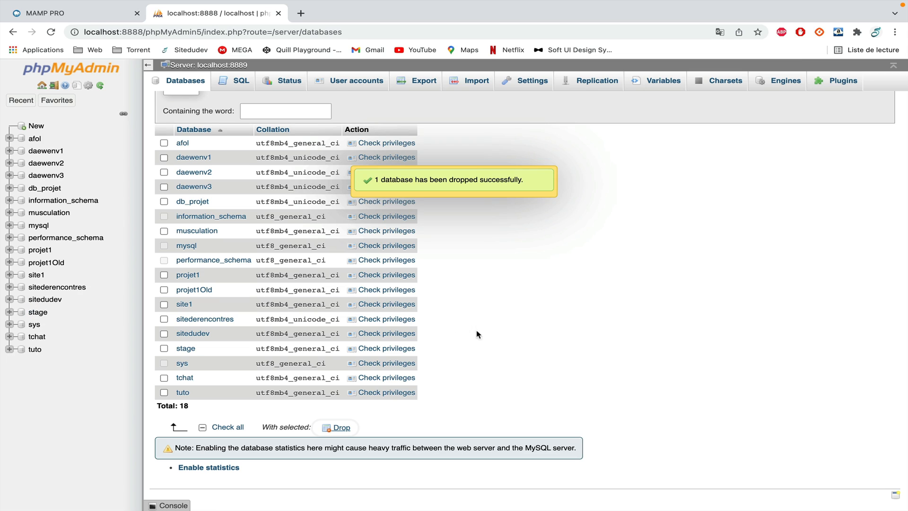
Start a new database in the server's database list and name it site2.
{"action": "scroll", "coordinate": [501, 320], "scroll_direction": "up", "scroll_amount": 3}
{"action": "left_click", "coordinate": [205, 158]}
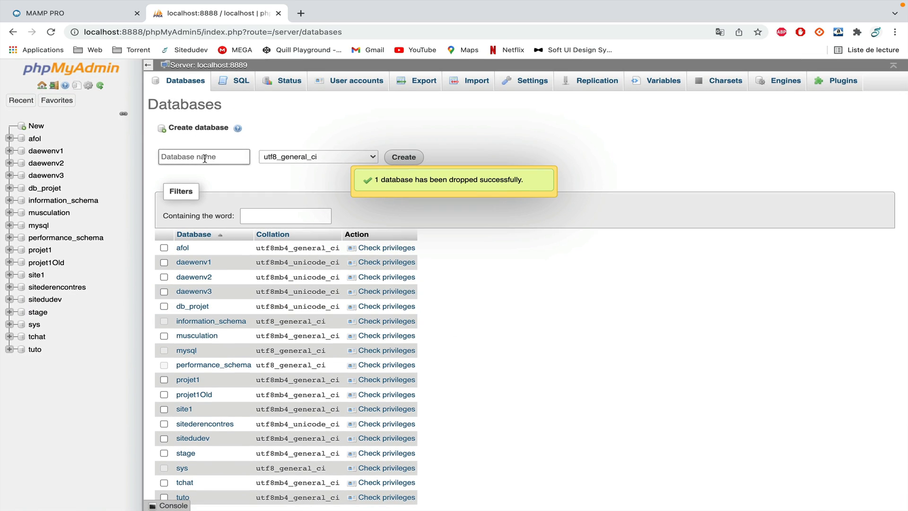
{"action": "left_click", "coordinate": [198, 81]}
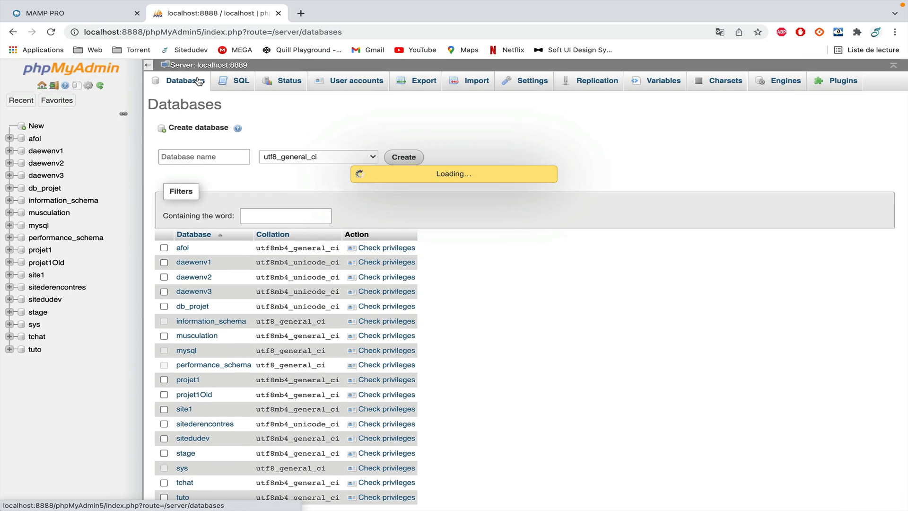
{"action": "left_click", "coordinate": [193, 150]}
{"action": "type", "text": "si"}
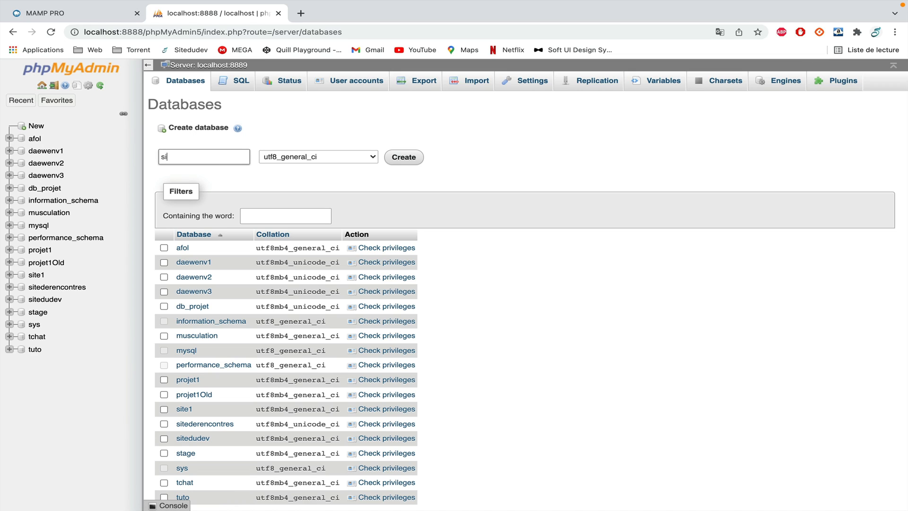
{"action": "type", "text": "te2"}
Set the new database's collation to utf8mb4_general_ci and create the database.
{"action": "left_click", "coordinate": [352, 159]}
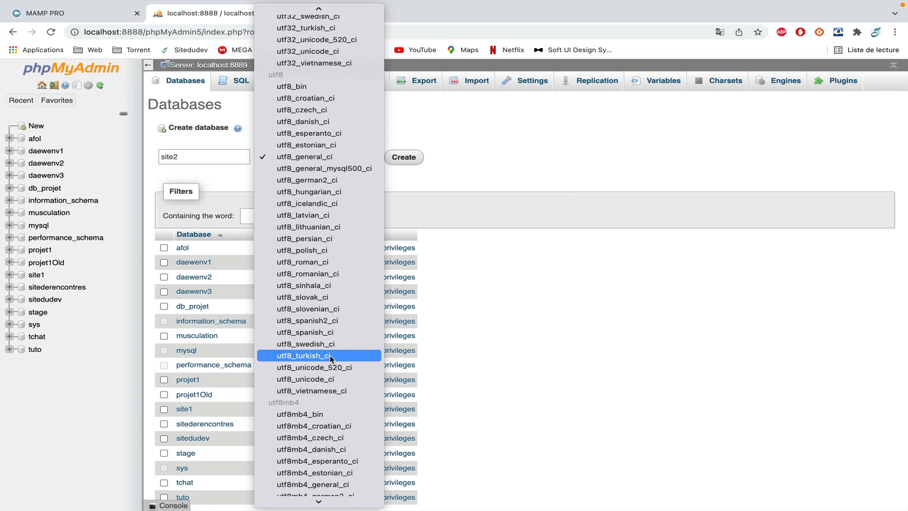
{"action": "scroll", "coordinate": [316, 382], "scroll_direction": "down", "scroll_amount": 5}
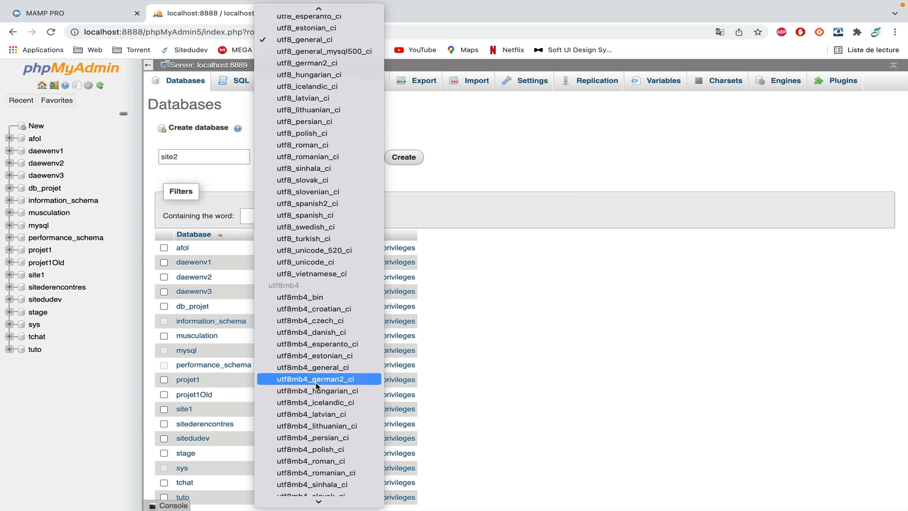
{"action": "scroll", "coordinate": [314, 399], "scroll_direction": "down", "scroll_amount": 4}
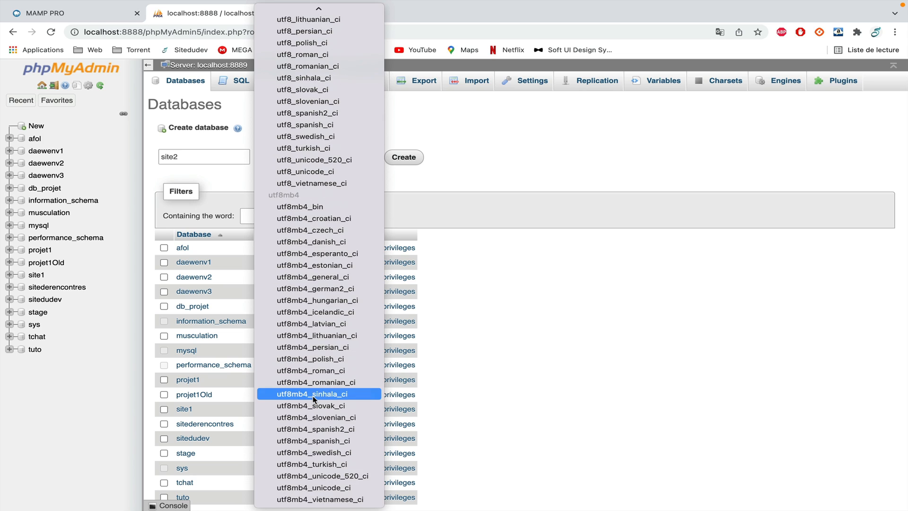
{"action": "scroll", "coordinate": [326, 293], "scroll_direction": "up", "scroll_amount": 10}
{"action": "scroll", "coordinate": [327, 301], "scroll_direction": "up", "scroll_amount": 2}
{"action": "scroll", "coordinate": [331, 215], "scroll_direction": "down", "scroll_amount": 12}
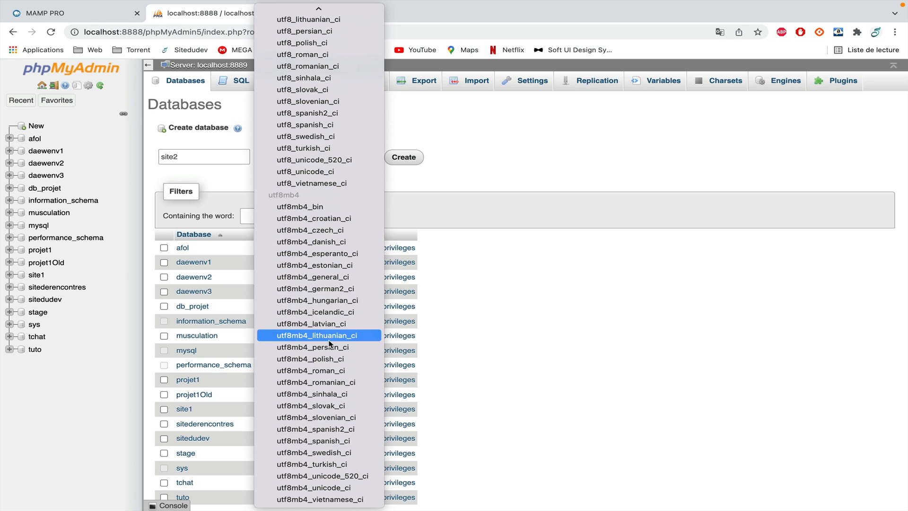
{"action": "left_click", "coordinate": [329, 278]}
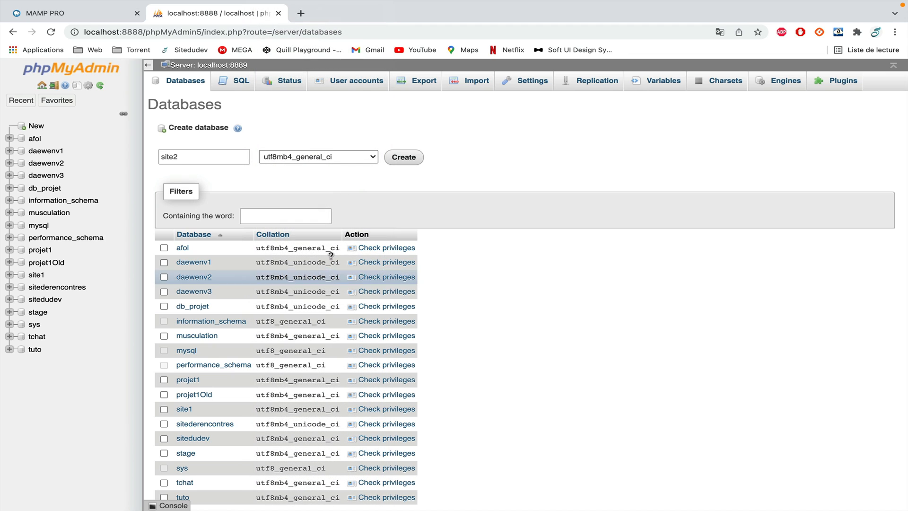
{"action": "left_click", "coordinate": [337, 165]}
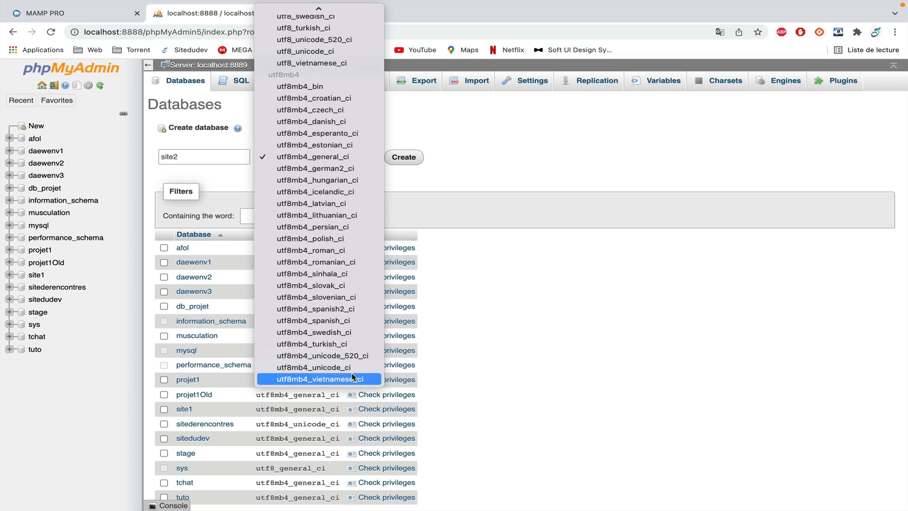
{"action": "left_click", "coordinate": [324, 161]}
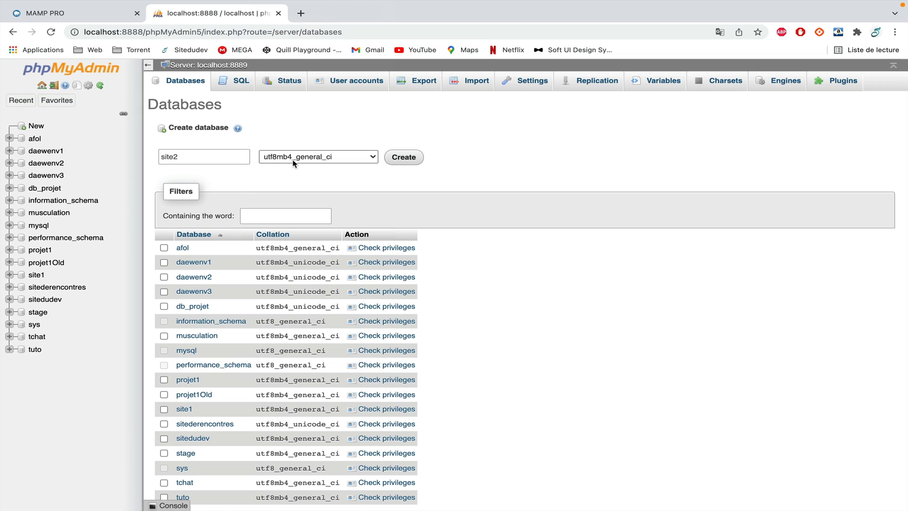
{"action": "left_click", "coordinate": [400, 157]}
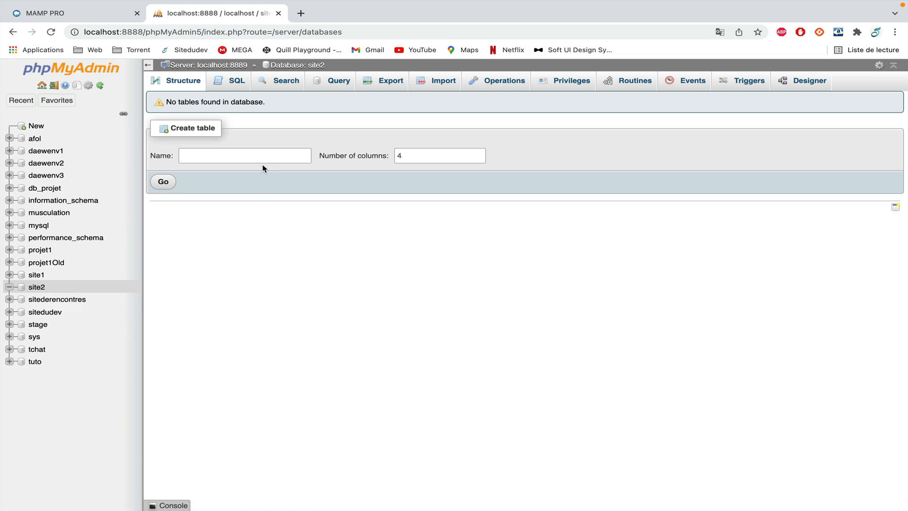
Start a new table named utilisateur with 7 columns in the site2 database.
{"action": "left_click", "coordinate": [248, 155]}
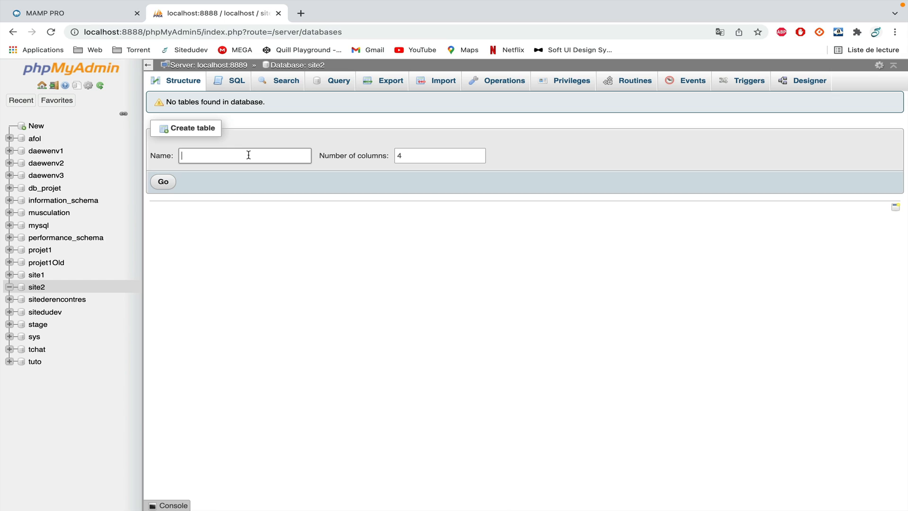
{"action": "type", "text": "utilisateur"}
{"action": "left_click", "coordinate": [448, 162]}
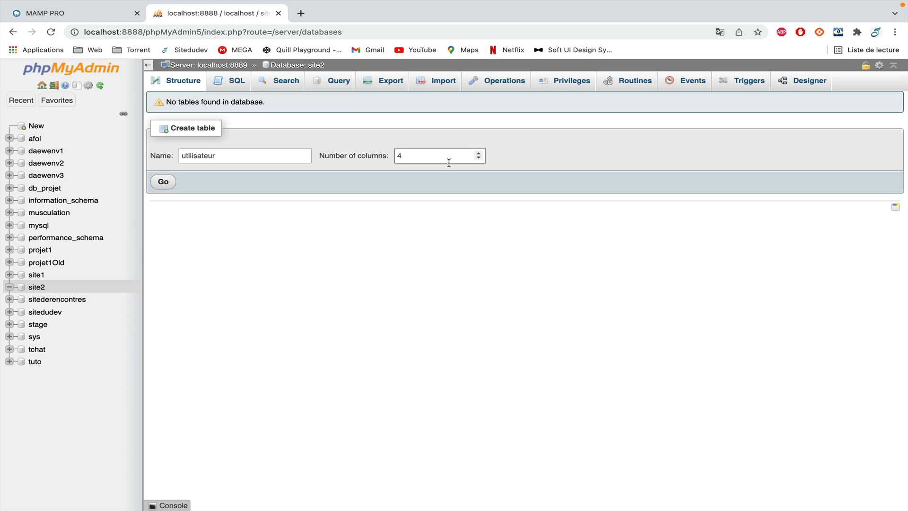
{"action": "key", "text": "BackSpace"}
{"action": "key", "text": "BackSpace"}
{"action": "type", "text": "7"}
{"action": "key", "text": "Return"}
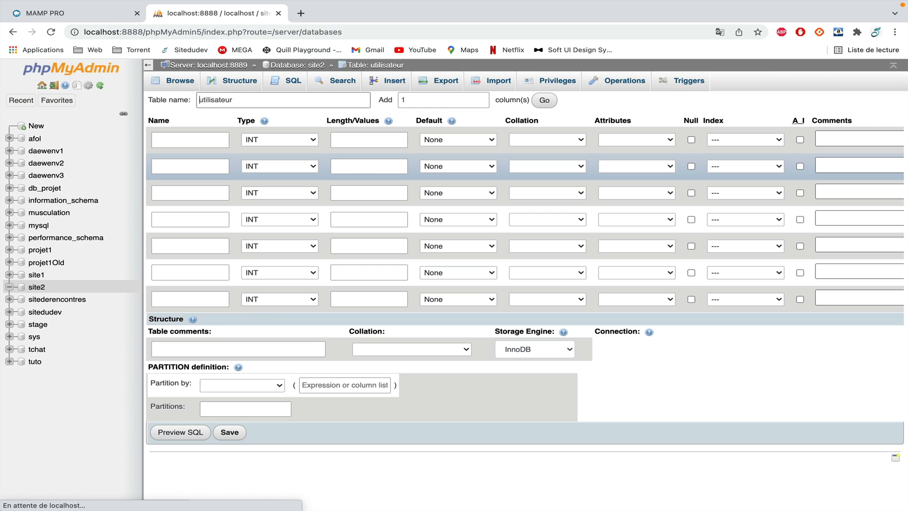
Define the first column as id with length 255 and make it an auto-increment primary key.
{"action": "left_click", "coordinate": [194, 140]}
{"action": "type", "text": "id"}
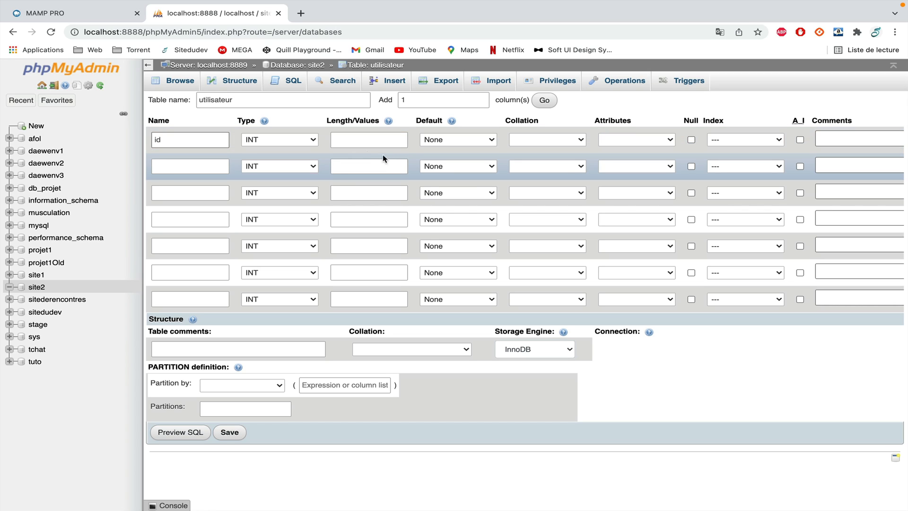
{"action": "left_click", "coordinate": [363, 139]}
{"action": "type", "text": "255"}
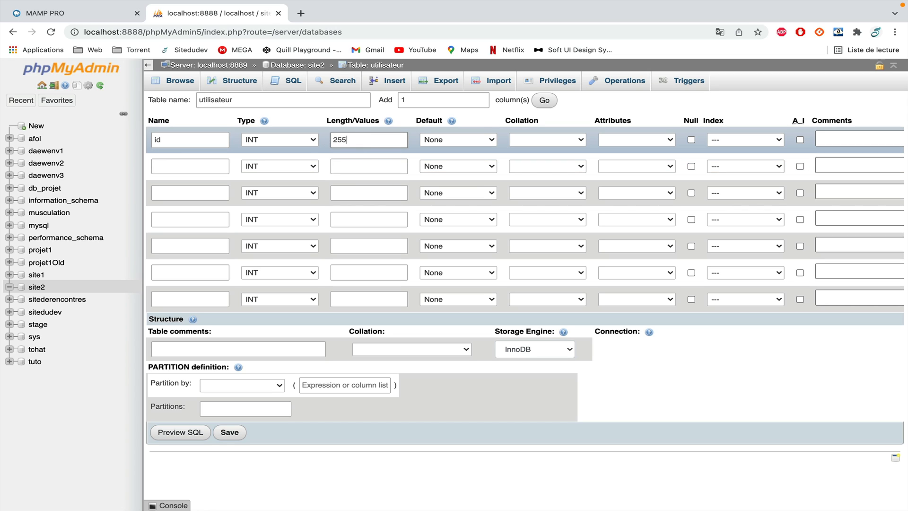
{"action": "left_click", "coordinate": [469, 140]}
{"action": "left_click", "coordinate": [469, 139]}
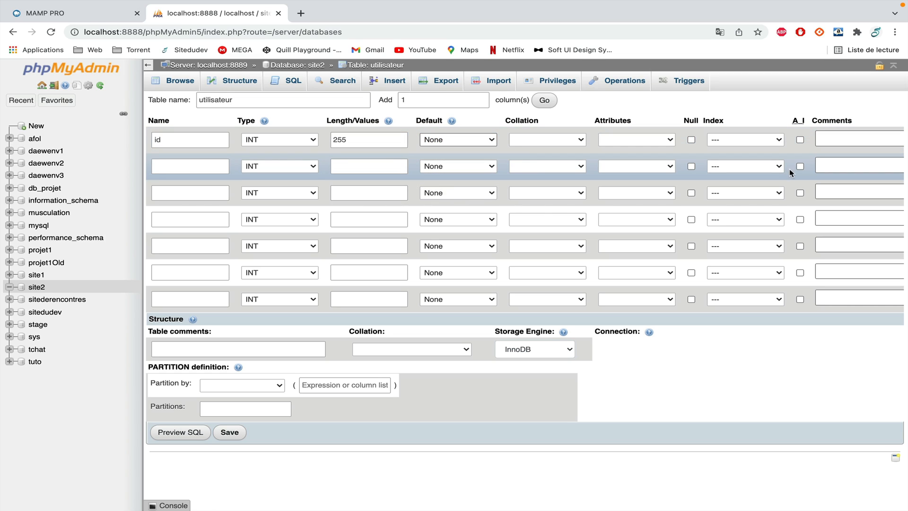
{"action": "left_click", "coordinate": [800, 140]}
{"action": "left_click", "coordinate": [800, 142]}
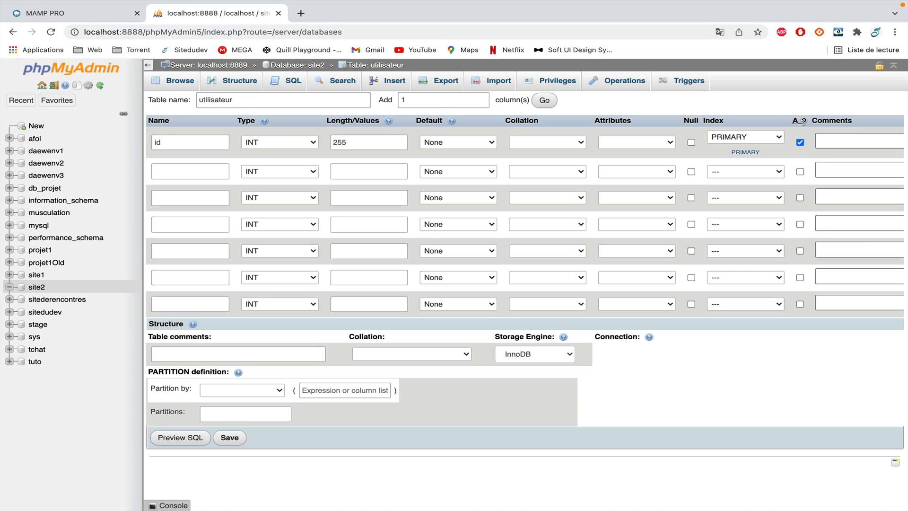
Define the second column as pseudo with type VARCHAR and length 50.
{"action": "left_click", "coordinate": [197, 173]}
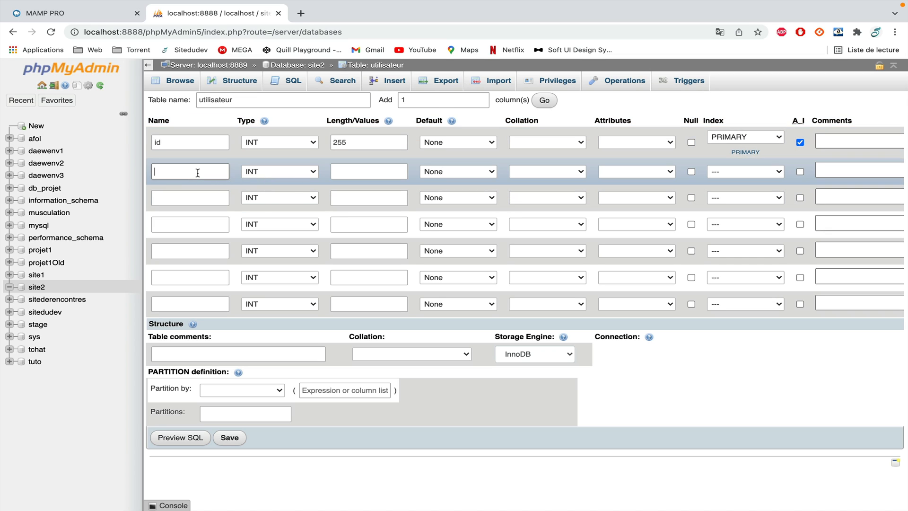
{"action": "type", "text": "pseudo"}
{"action": "key", "text": "super+a"}
{"action": "type", "text": "prend"}
{"action": "key", "text": "super+a"}
{"action": "type", "text": "pseudo"}
{"action": "key", "text": "Tab"}
{"action": "key", "text": "v"}
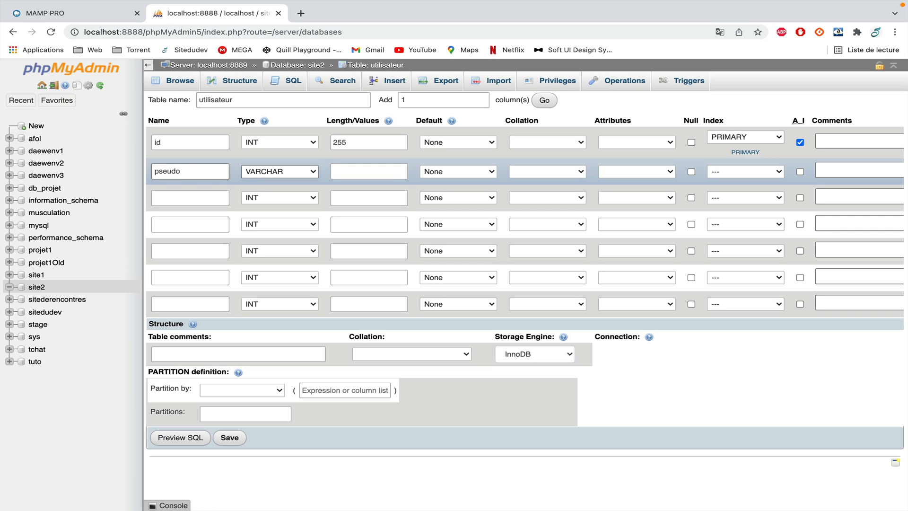
{"action": "key", "text": "Tab"}
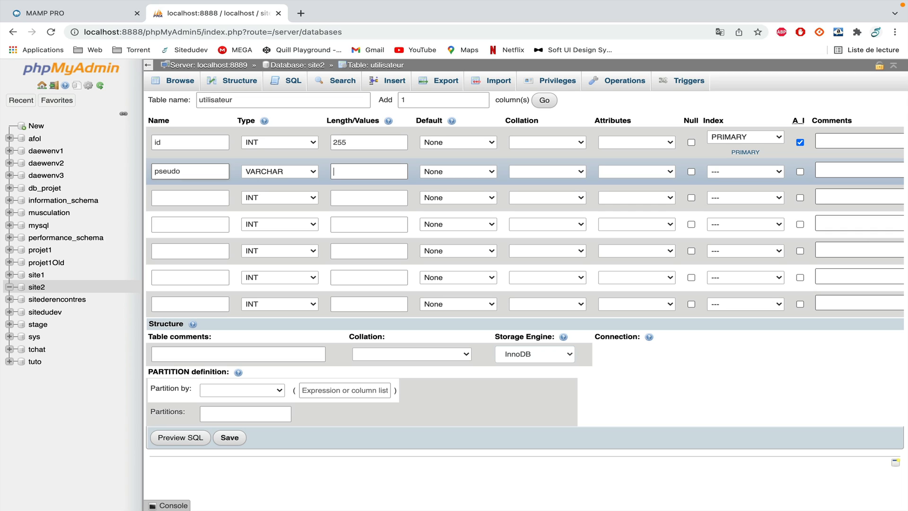
{"action": "type", "text": "50"}
{"action": "key", "text": "Tab"}
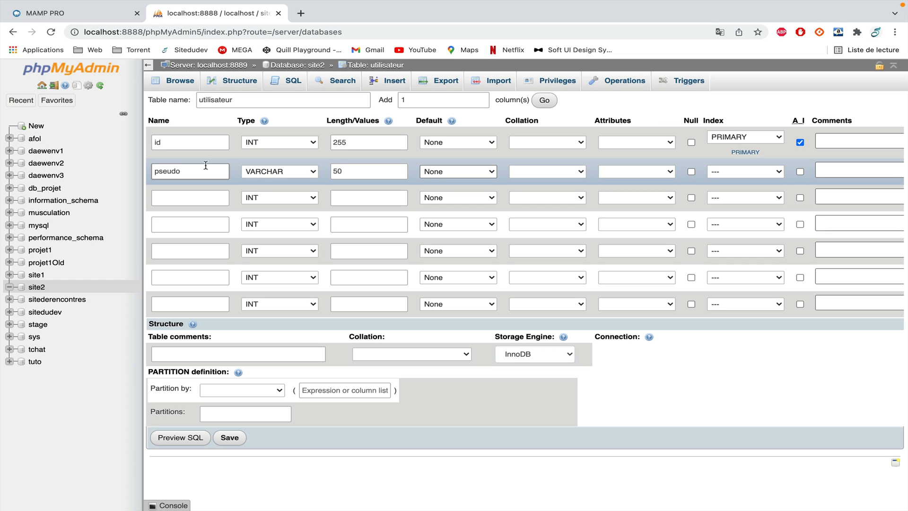
{"action": "left_click", "coordinate": [371, 143]}
{"action": "double_click", "coordinate": [371, 143]}
{"action": "type", "text": "1"}
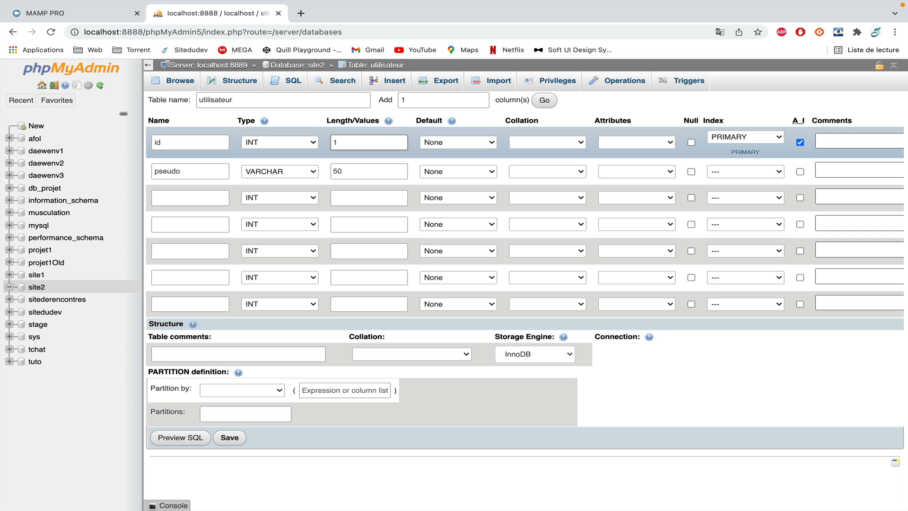
{"action": "key", "text": "BackSpace"}
{"action": "type", "text": "2"}
{"action": "key", "text": "BackSpace"}
{"action": "type", "text": "255"}
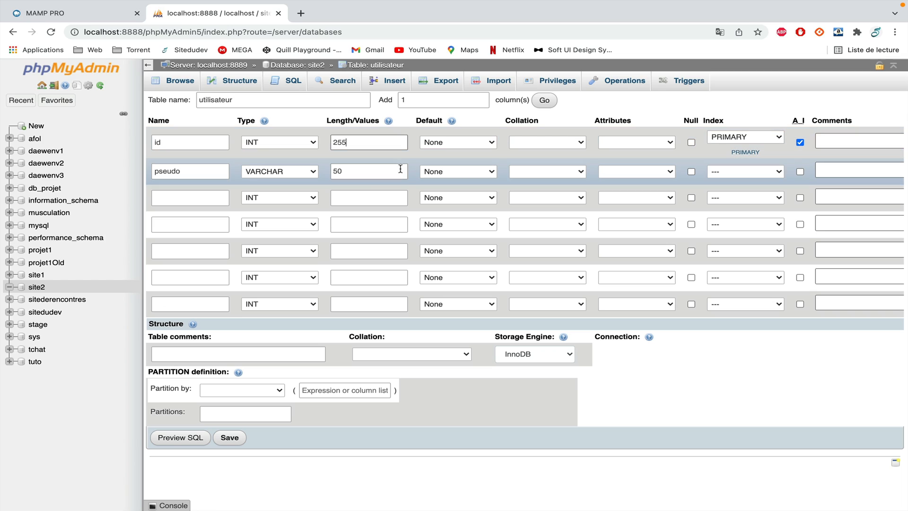
{"action": "left_click", "coordinate": [363, 173]}
{"action": "key", "text": "BackSpace"}
{"action": "key", "text": "BackSpace"}
{"action": "type", "text": "255"}
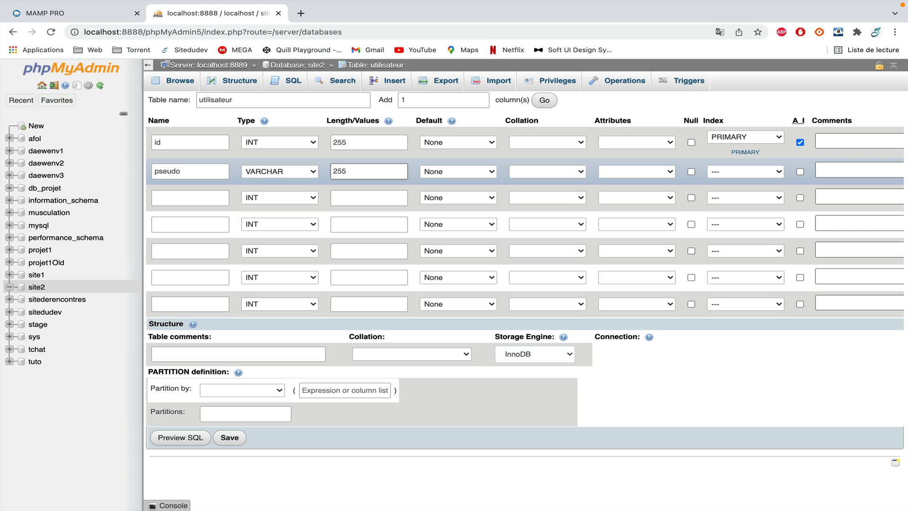
{"action": "key", "text": "BackSpace"}
{"action": "key", "text": "BackSpace"}
{"action": "key", "text": "BackSpace"}
{"action": "type", "text": "50"}
{"action": "key", "text": "Tab"}
{"action": "key", "text": "Tab"}
{"action": "key", "text": "Tab"}
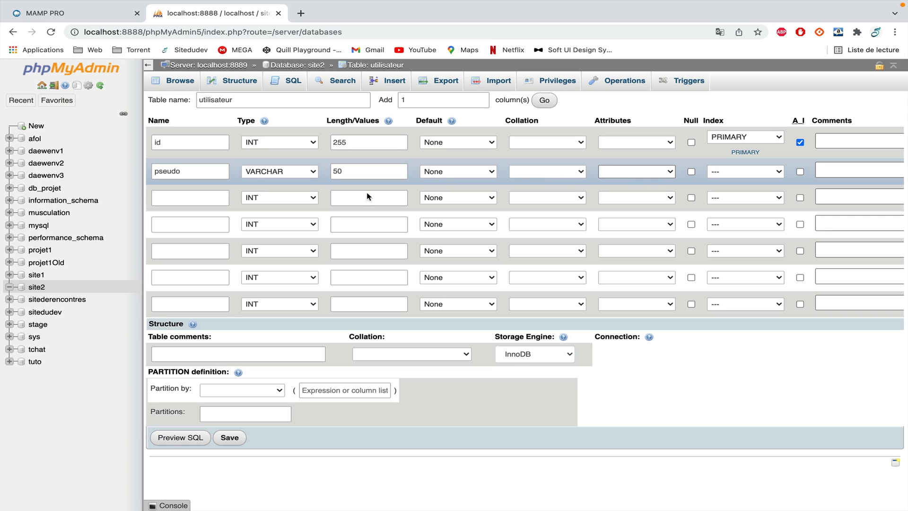
Define the third column as mail with type VARCHAR and length 255.
{"action": "left_click", "coordinate": [205, 197]}
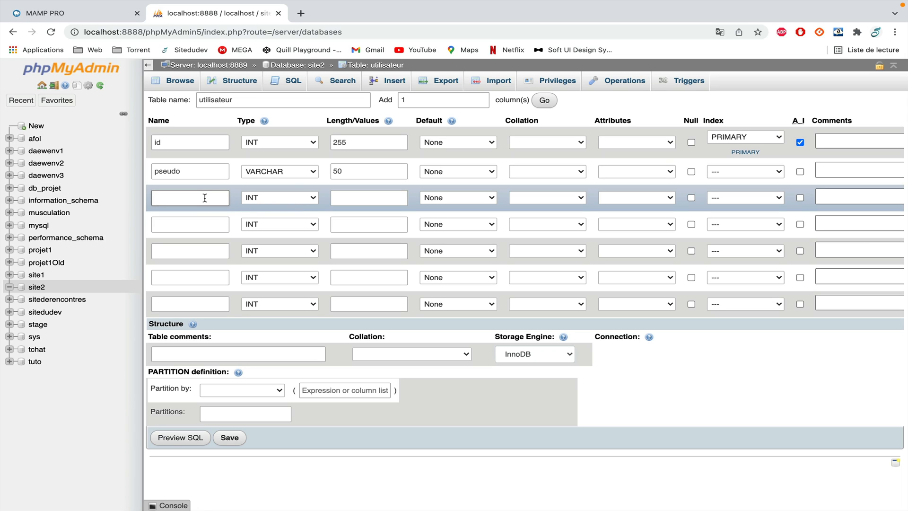
{"action": "type", "text": "maid"}
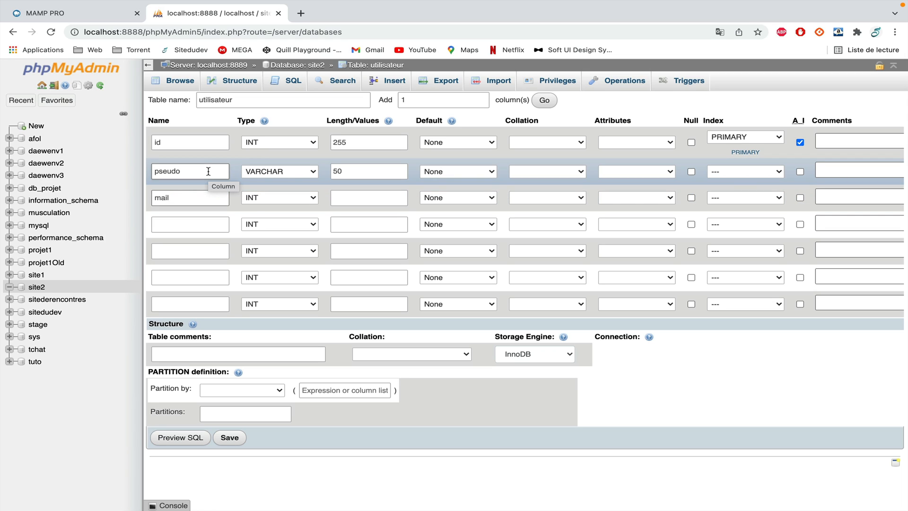
{"action": "left_click", "coordinate": [740, 175]}
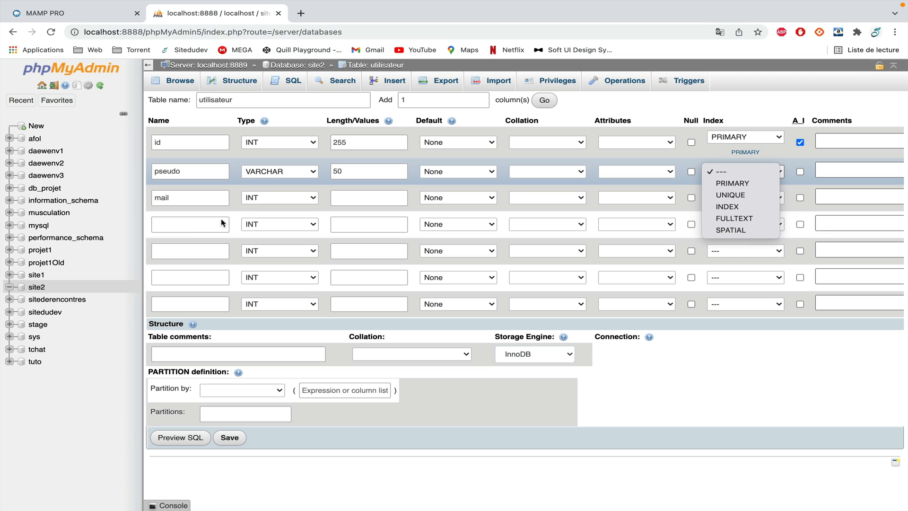
{"action": "left_click", "coordinate": [191, 225]}
{"action": "left_click", "coordinate": [260, 195]}
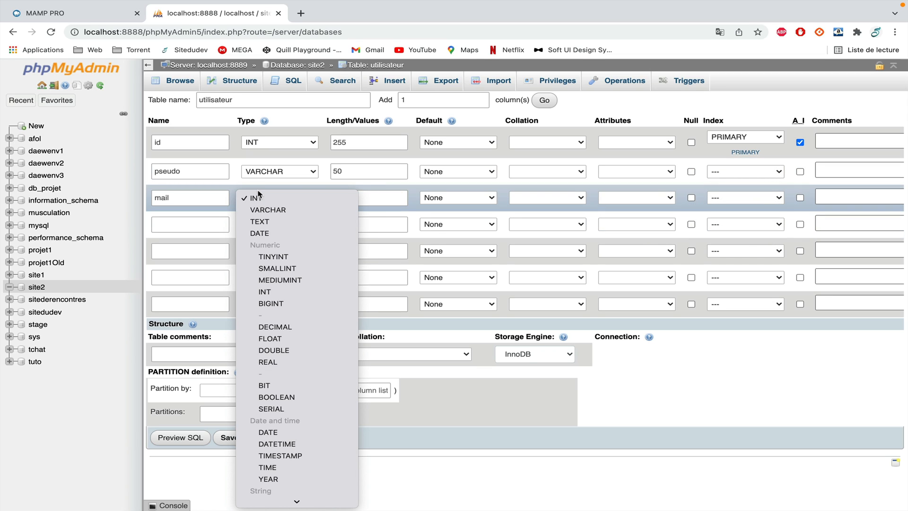
{"action": "key", "text": "Down"}
{"action": "key", "text": "Return"}
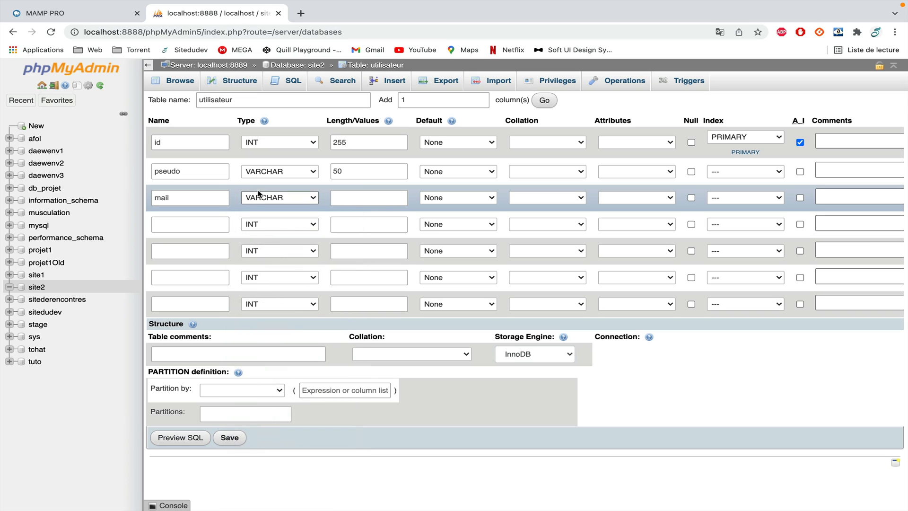
{"action": "key", "text": "Tab"}
{"action": "type", "text": "255"}
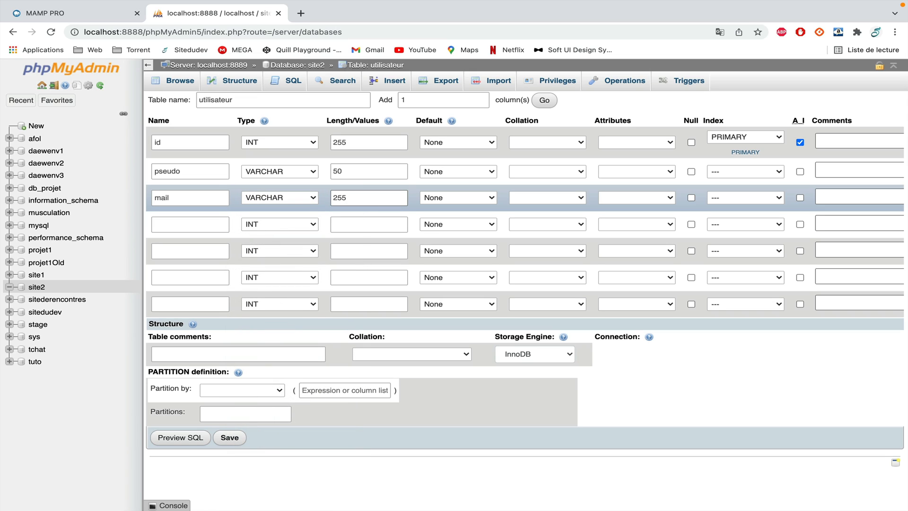
{"action": "key", "text": "Tab"}
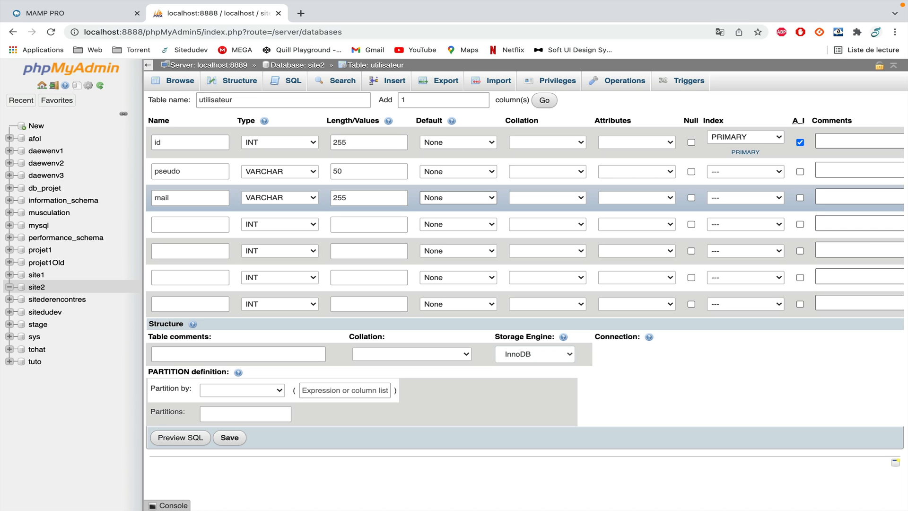
Define the fourth column as mdp with type TEXT.
{"action": "left_click", "coordinate": [198, 216]}
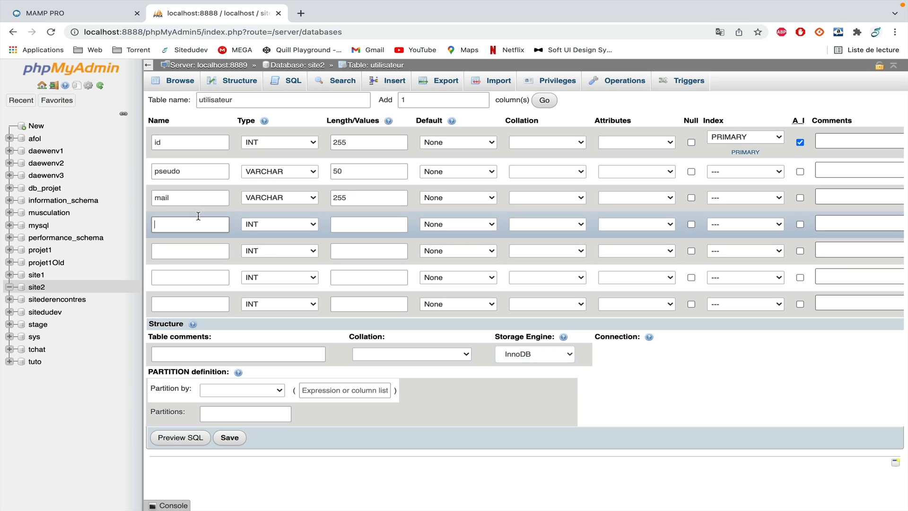
{"action": "type", "text": "mdp"}
{"action": "key", "text": "Tab"}
{"action": "key", "text": "t"}
{"action": "left_click", "coordinate": [219, 248]}
{"action": "left_click", "coordinate": [285, 227]}
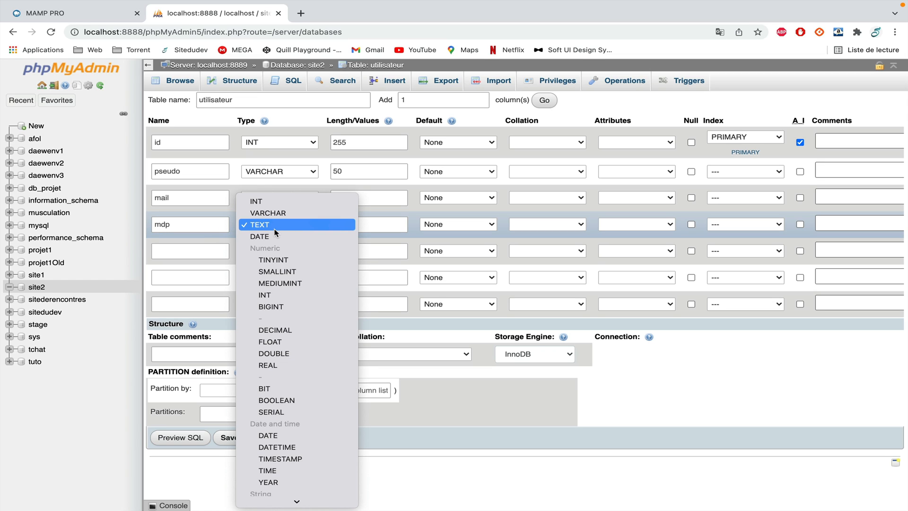
{"action": "scroll", "coordinate": [276, 361], "scroll_direction": "down", "scroll_amount": 3}
{"action": "scroll", "coordinate": [275, 365], "scroll_direction": "down", "scroll_amount": 1}
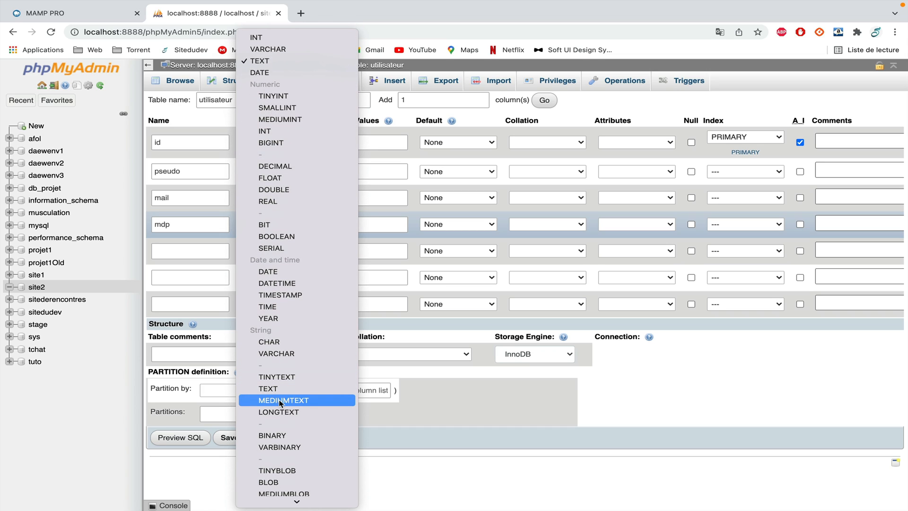
{"action": "left_click", "coordinate": [215, 329]}
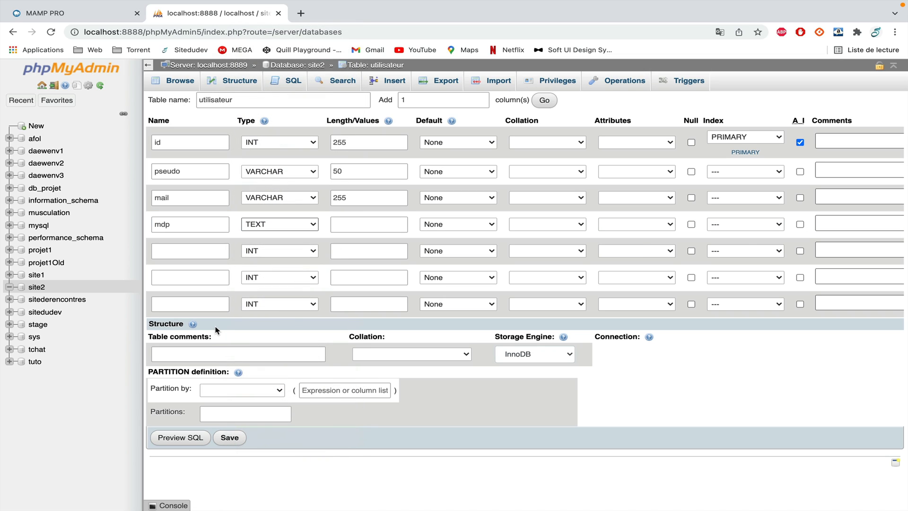
Define the fifth column as date_creation with type DATETIME.
{"action": "left_click", "coordinate": [208, 245]}
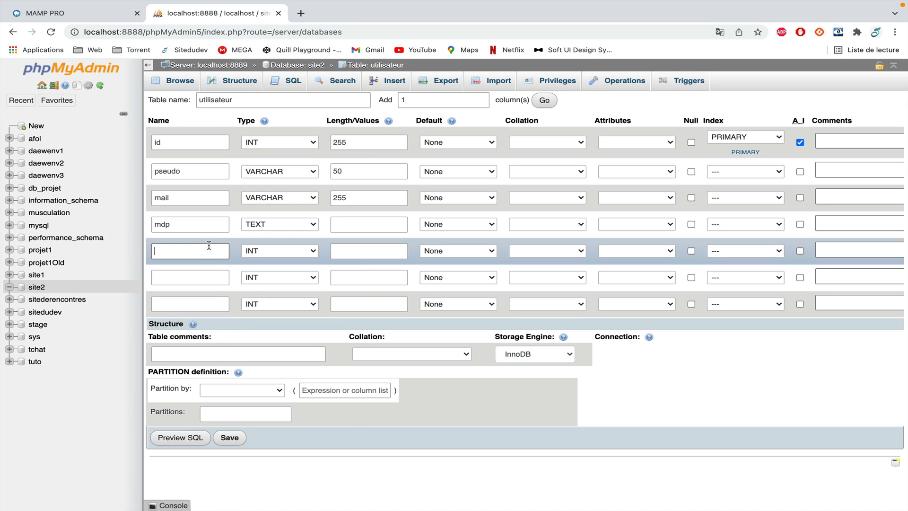
{"action": "type", "text": "date_Cd"}
{"action": "key", "text": "BackSpace"}
{"action": "key", "text": "BackSpace"}
{"action": "type", "text": "creation"}
{"action": "key", "text": "Tab"}
{"action": "type", "text": "datet"}
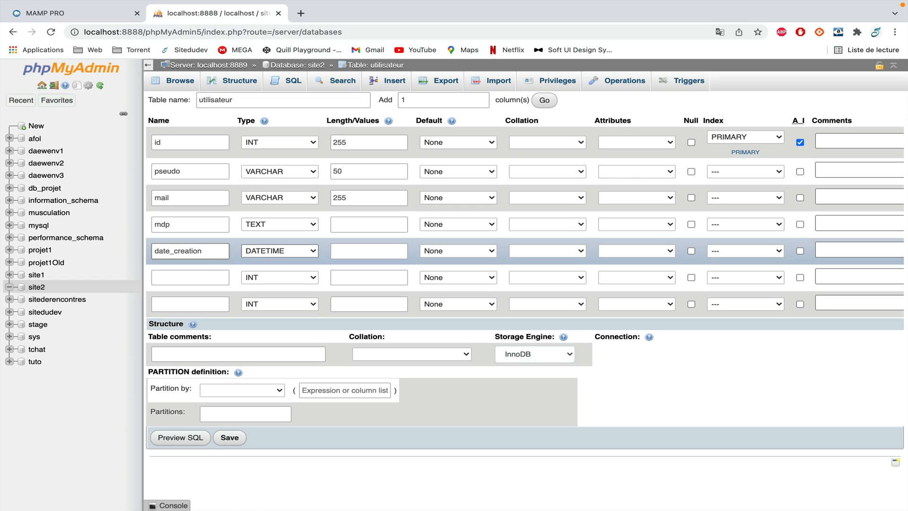
Define the sixth column as date_modification with type DATETIME.
{"action": "left_click", "coordinate": [213, 280]}
{"action": "type", "text": "date_modi"}
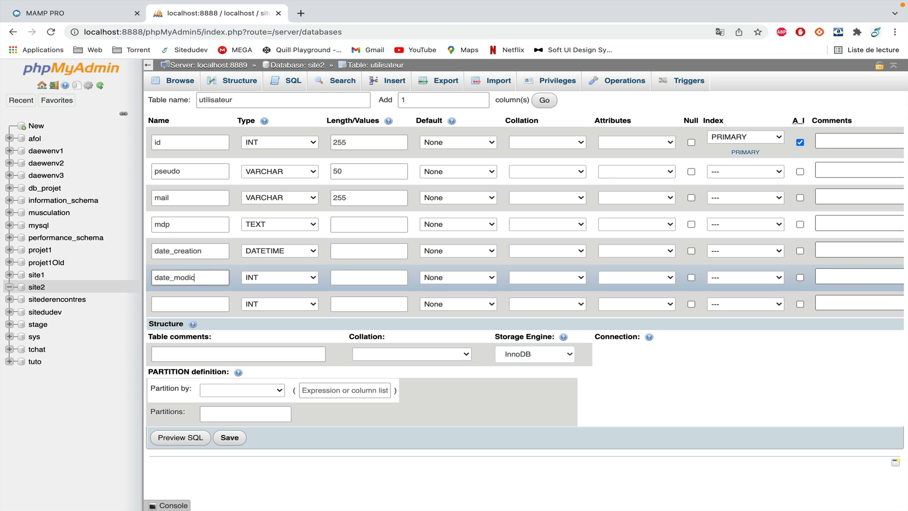
{"action": "type", "text": "c"}
{"action": "key", "text": "BackSpace"}
{"action": "key", "text": "BackSpace"}
{"action": "key", "text": "BackSpace"}
{"action": "key", "text": "BackSpace"}
{"action": "key", "text": "BackSpace"}
{"action": "type", "text": "cla"}
{"action": "key", "text": "BackSpace"}
{"action": "key", "text": "BackSpace"}
{"action": "type", "text": "modification"}
{"action": "key", "text": "Tab"}
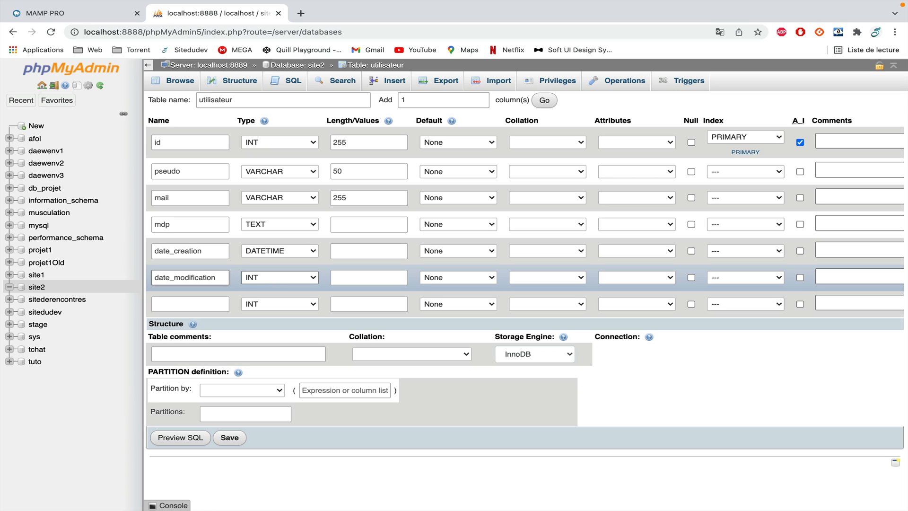
{"action": "key", "text": "d"}
{"action": "key", "text": "d"}
{"action": "key", "text": "Tab"}
Rename the sixth column as date_connexion.
{"action": "left_click", "coordinate": [218, 280]}
{"action": "left_click", "coordinate": [173, 280], "text": "shift"}
{"action": "type", "text": "connextio"}
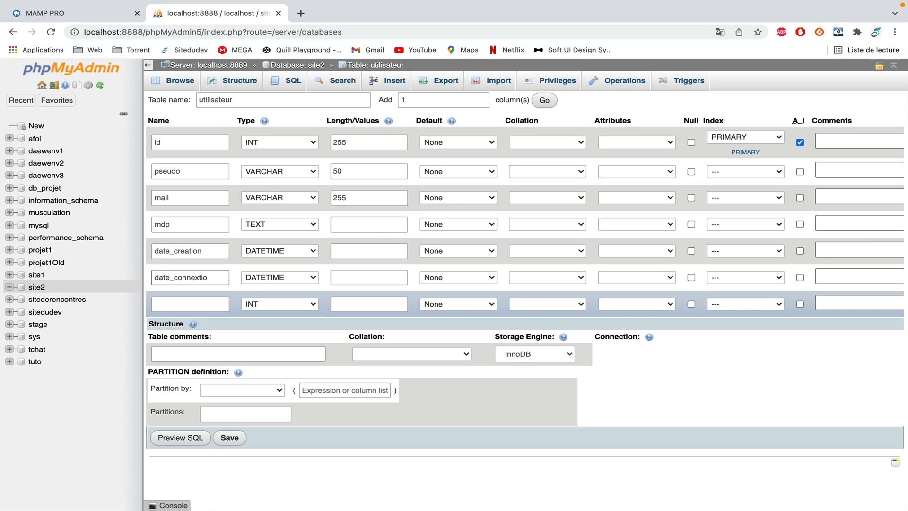
{"action": "type", "text": "n"}
Define the seventh column as role with type INT and length 1.
{"action": "left_click", "coordinate": [208, 306]}
{"action": "type", "text": "role"}
{"action": "key", "text": "Tab"}
{"action": "key", "text": "Tab"}
{"action": "type", "text": "1"}
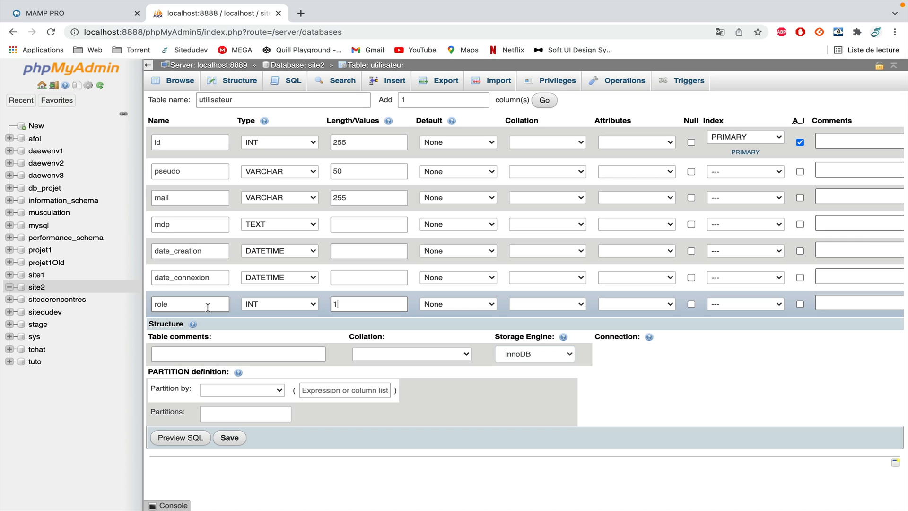
{"action": "key", "text": "BackSpace"}
{"action": "type", "text": "1"}
Give the role column a defined default value of 0 and save the utilisateur table.
{"action": "left_click", "coordinate": [475, 303]}
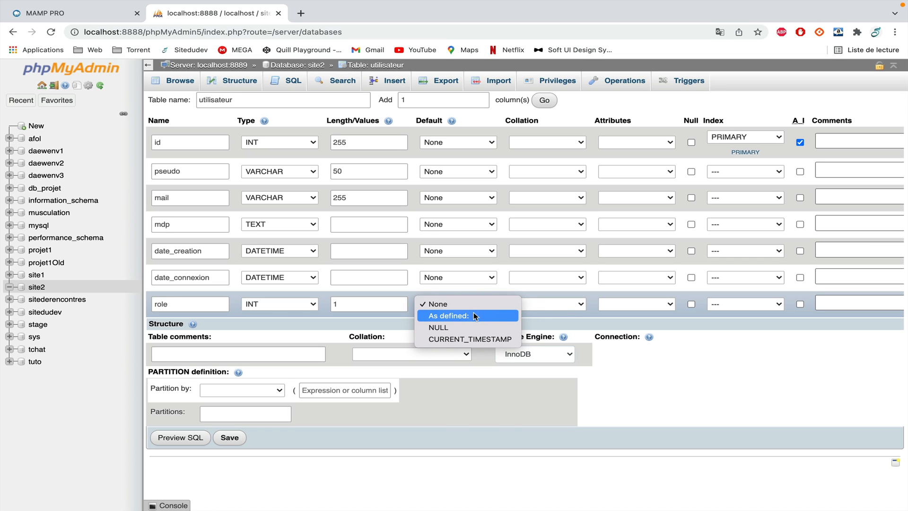
{"action": "left_click", "coordinate": [474, 316]}
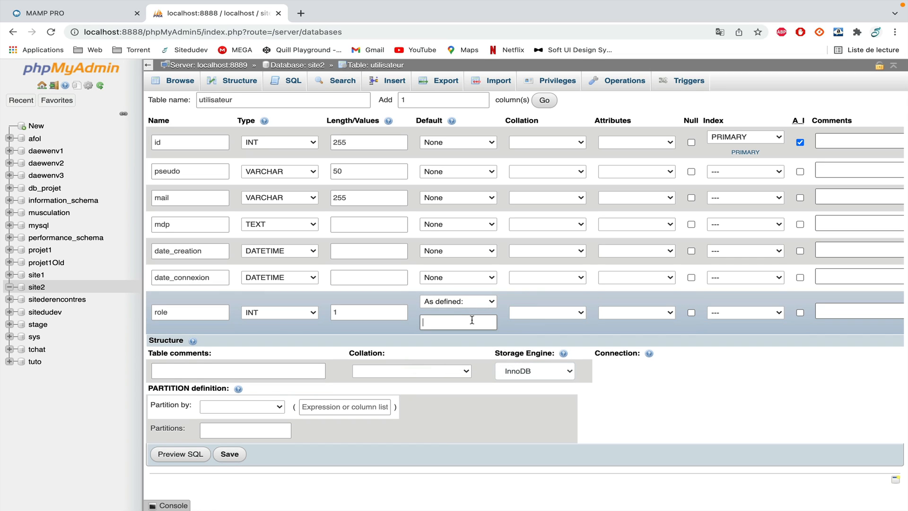
{"action": "left_click", "coordinate": [472, 319]}
{"action": "type", "text": "0"}
{"action": "left_click", "coordinate": [601, 331]}
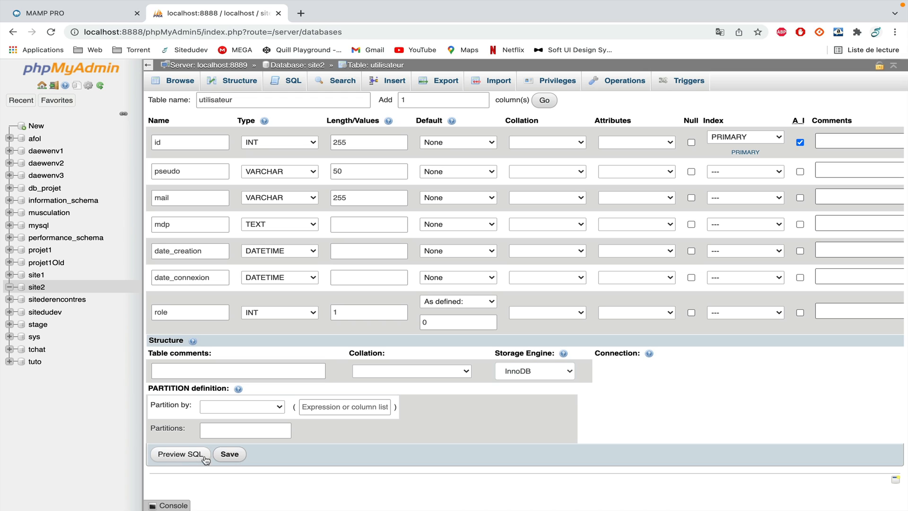
{"action": "left_click", "coordinate": [230, 454]}
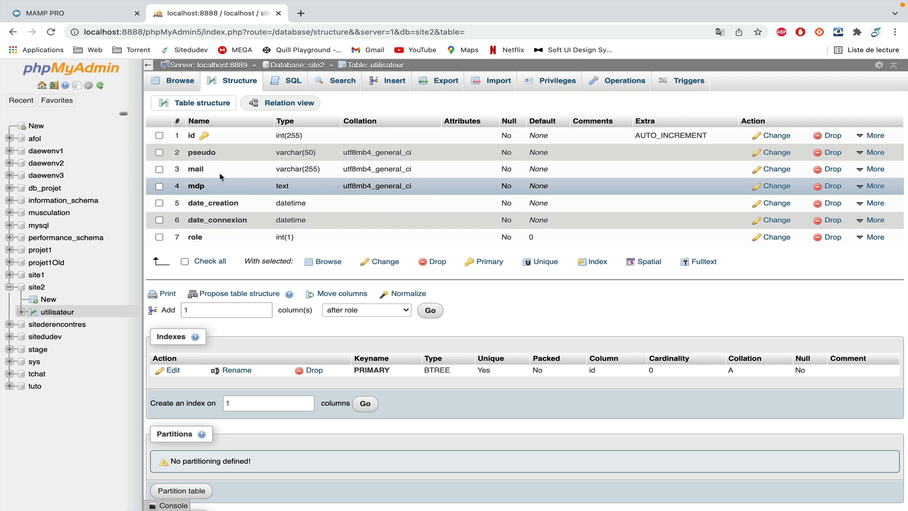
Switch to Finder, delete index.php from the Site2 folder and empty the Trash.
{"action": "left_click", "coordinate": [104, 17]}
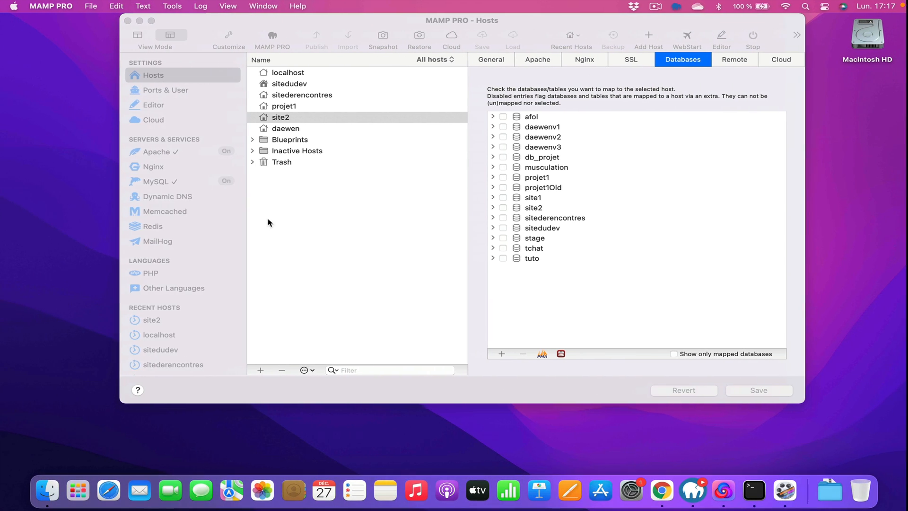
{"action": "left_click", "coordinate": [47, 487]}
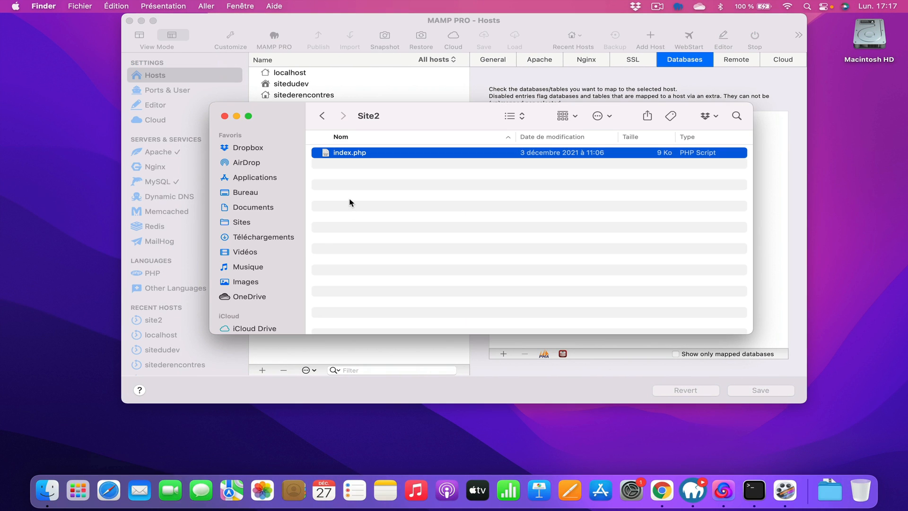
{"action": "key", "text": "super+BackSpace"}
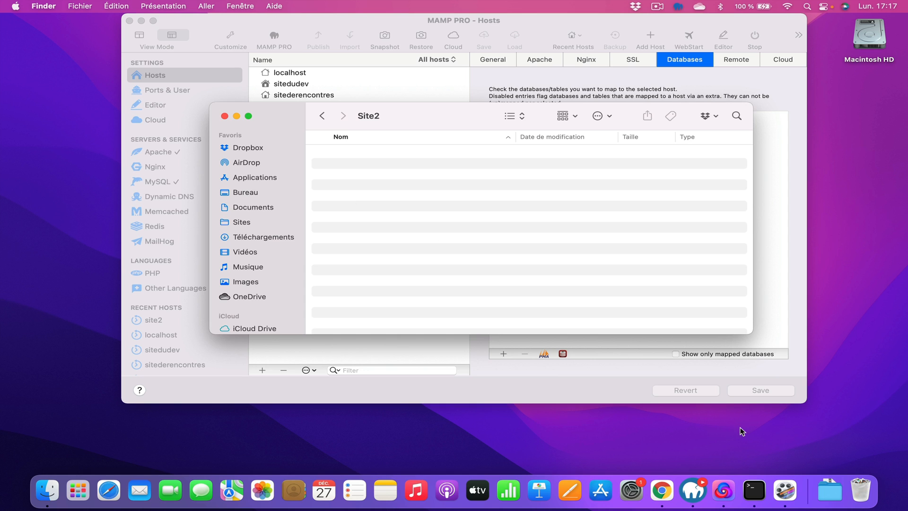
{"action": "left_click", "coordinate": [862, 490]}
{"action": "left_click", "coordinate": [740, 219]}
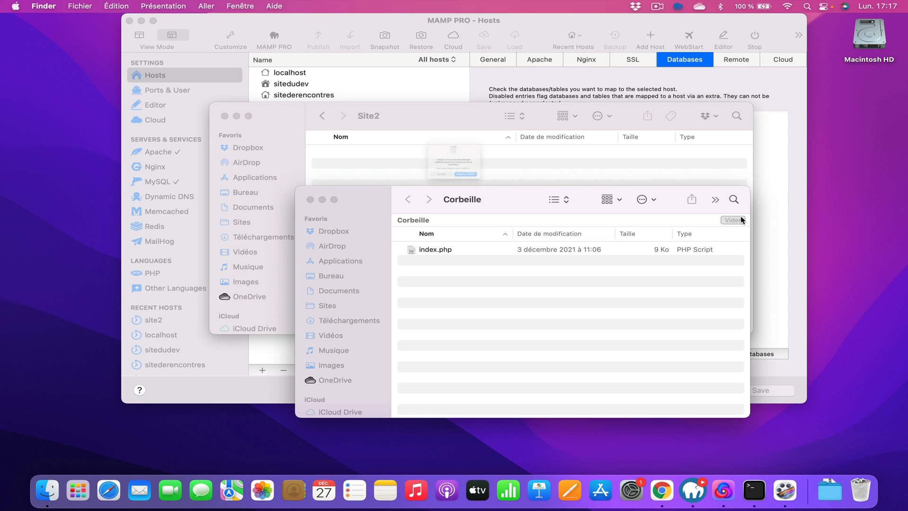
{"action": "left_click", "coordinate": [490, 384]}
Hide the MAMP PRO window, switch back to the browser and reload the site2:8888 page.
{"action": "key", "text": "super+h"}
{"action": "key", "text": "super+Tab"}
{"action": "key", "text": "super+r"}
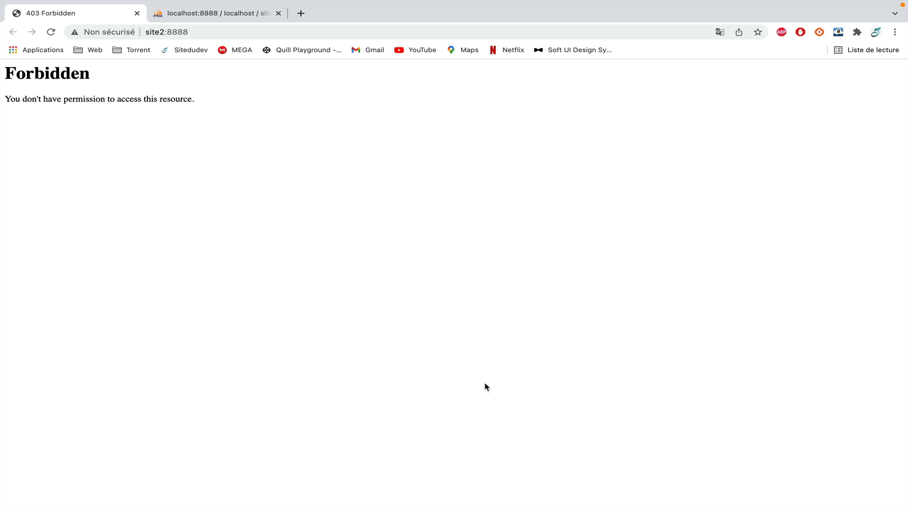
Check the utilisateur table's structure, the contents of the Site2 folder and the site2:8888 page.
{"action": "left_click", "coordinate": [244, 17]}
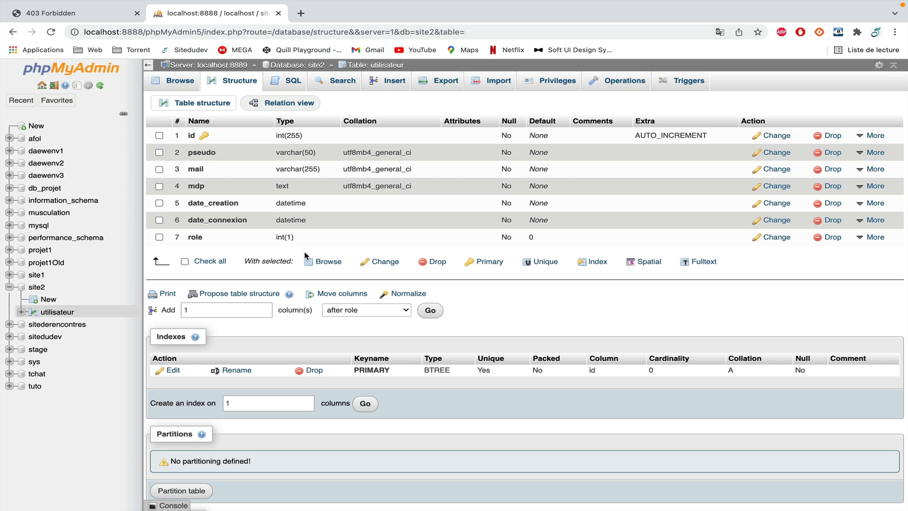
{"action": "key", "text": "ctrl+Left"}
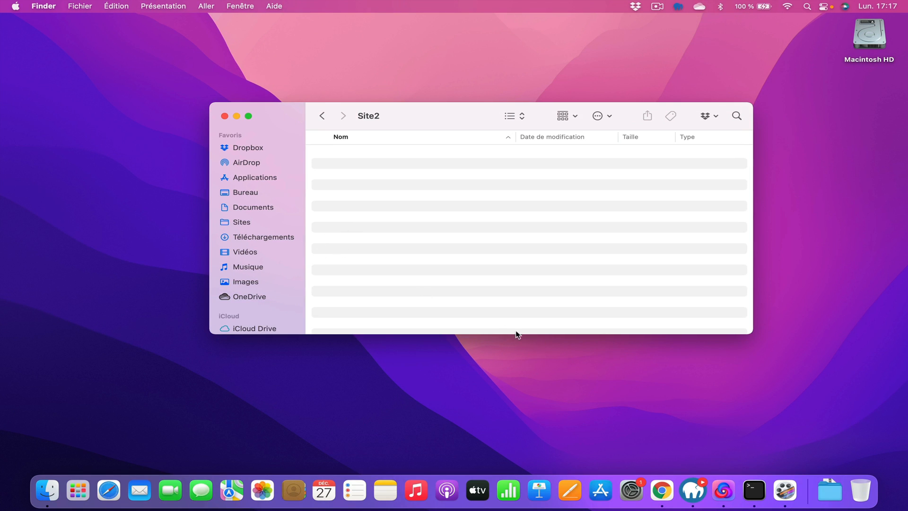
{"action": "key", "text": "ctrl+Right"}
{"action": "left_click", "coordinate": [110, 18]}
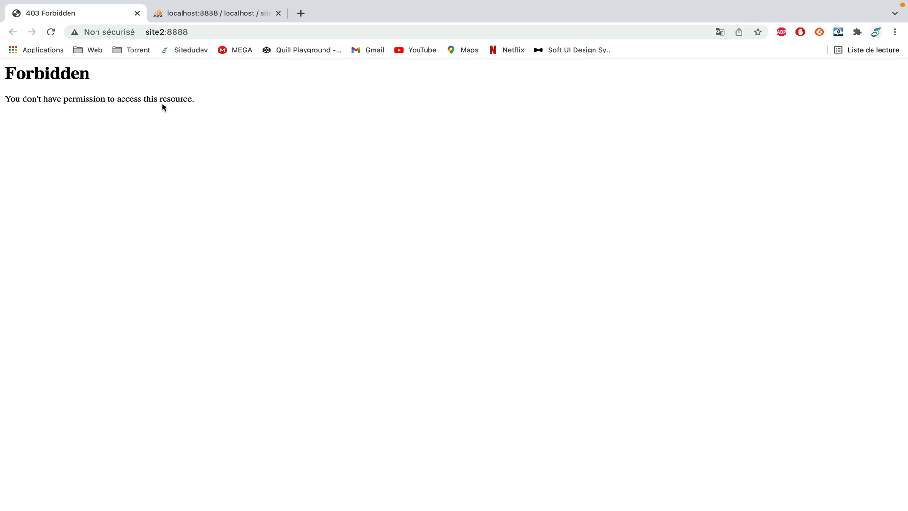
{"action": "left_click", "coordinate": [245, 15]}
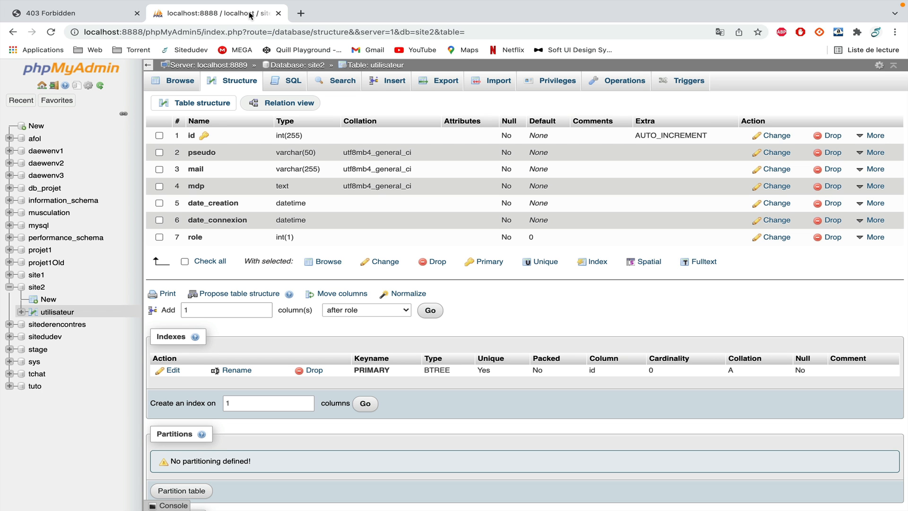